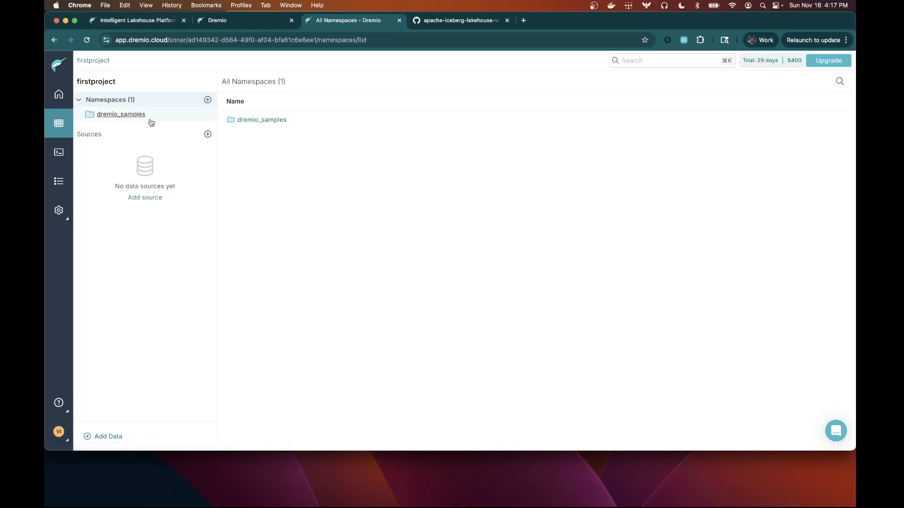
Examine the lakehouse catalogs, object storage and databases offered as new sources for firstproject, as well as the options for adding namespaces.
left_click(437, 21)
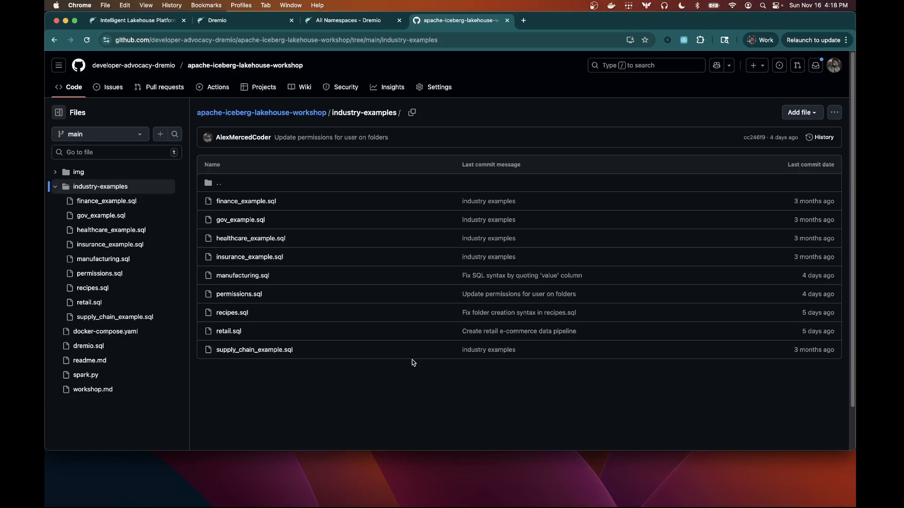
left_click(363, 21)
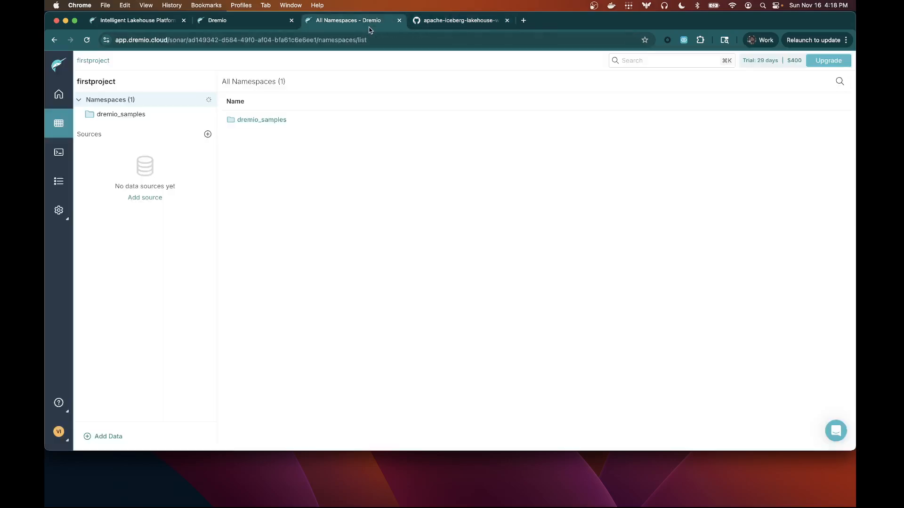
left_click(155, 200)
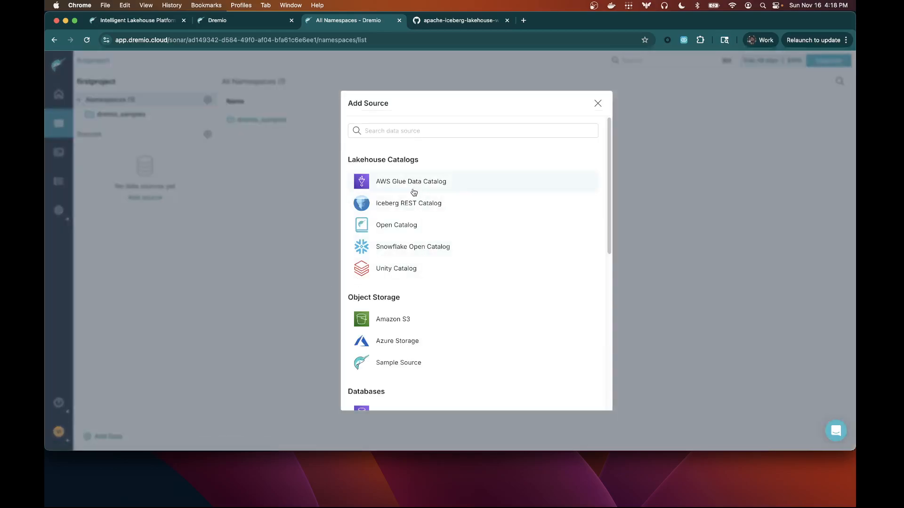
scroll(418, 231, "down", 1)
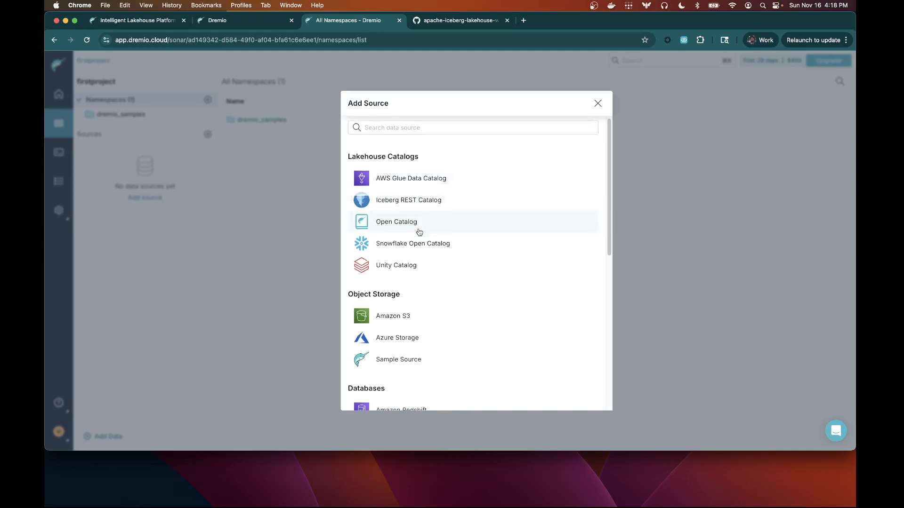
scroll(425, 242, "down", 3)
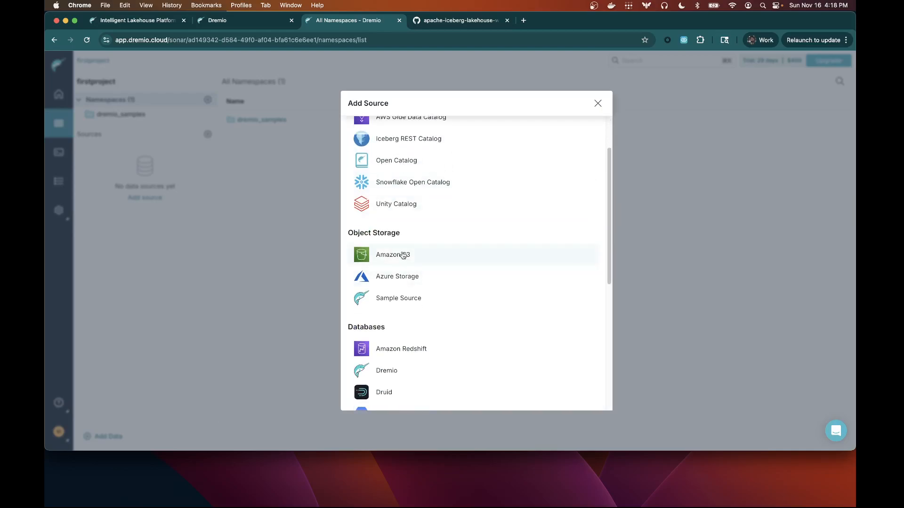
scroll(422, 264, "down", 10)
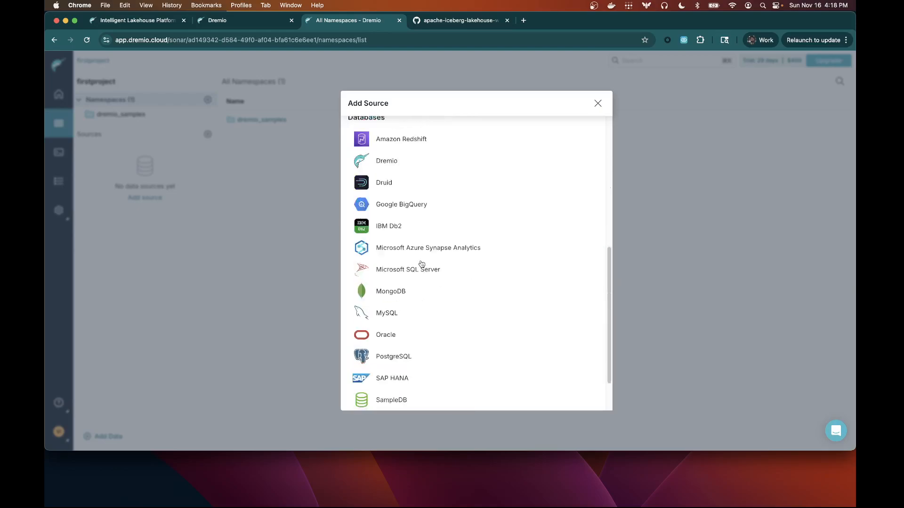
scroll(421, 264, "down", 3)
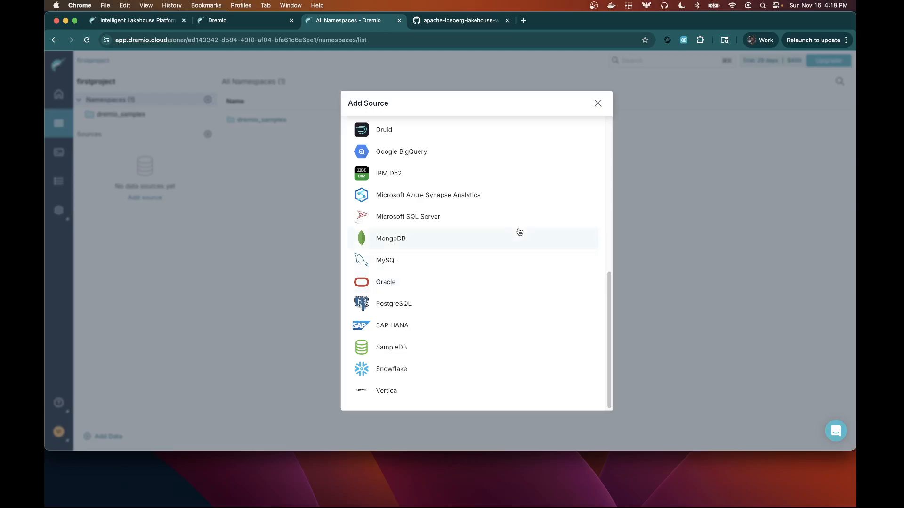
left_click(596, 104)
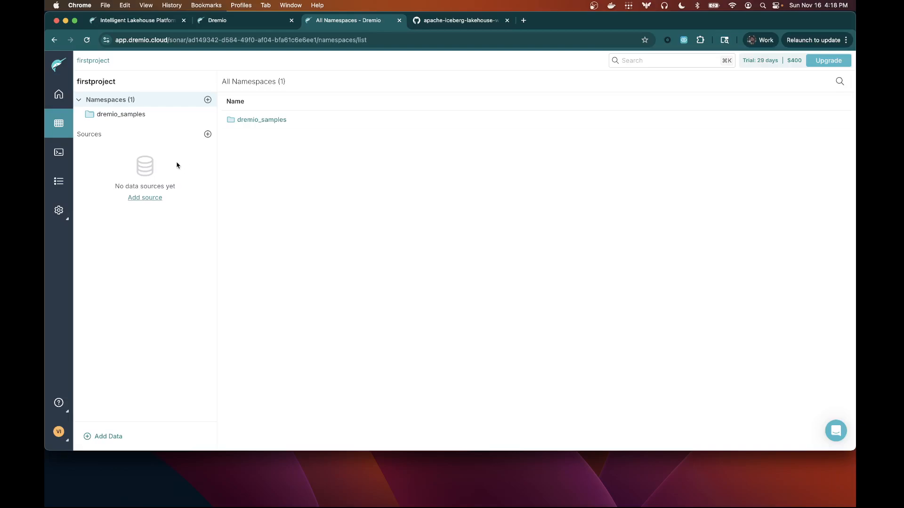
left_click(208, 101)
left_click(207, 135)
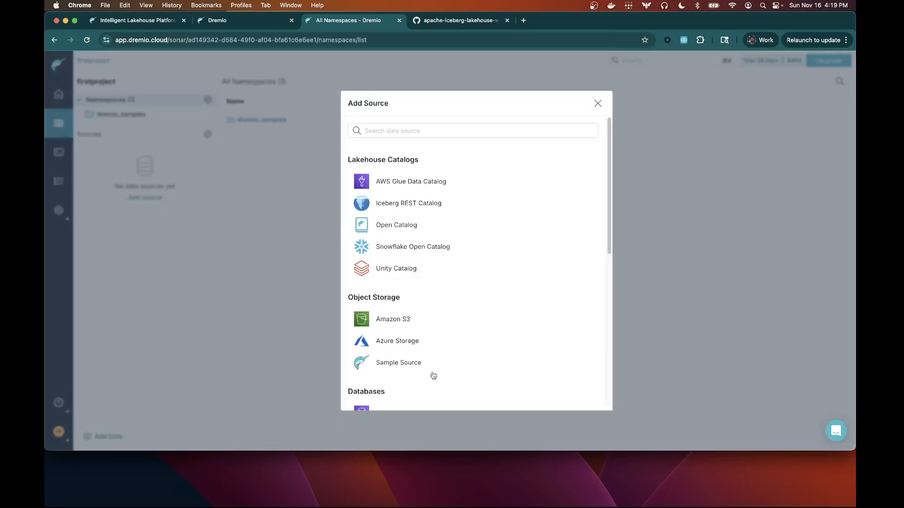
scroll(429, 374, "down", 5)
scroll(432, 372, "up", 5)
left_click(597, 104)
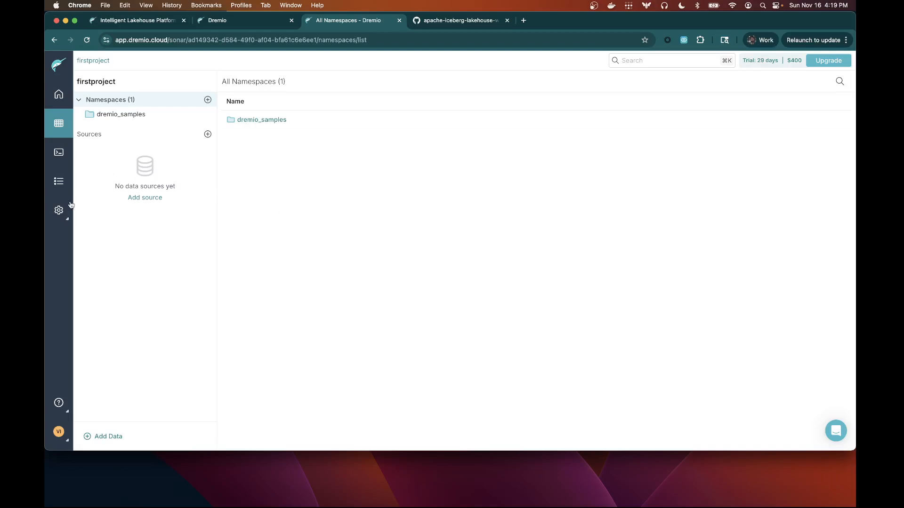
left_click(59, 157)
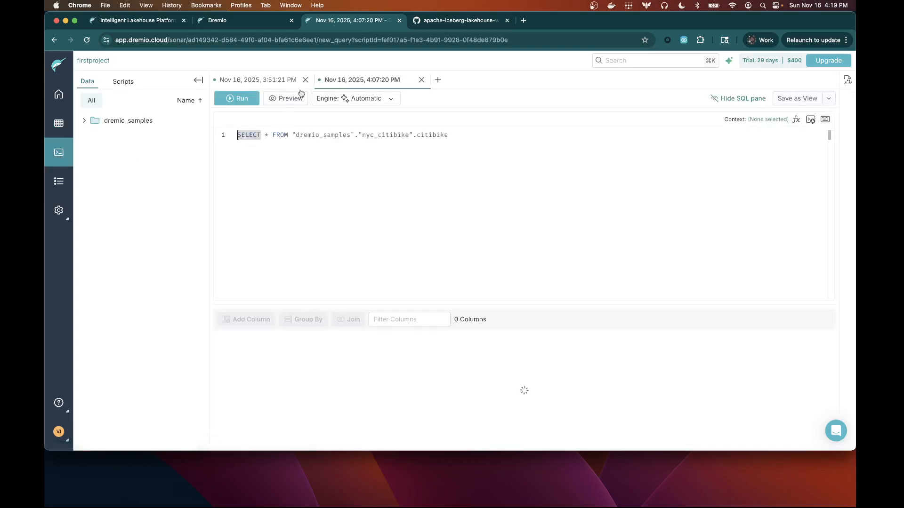
left_click(434, 22)
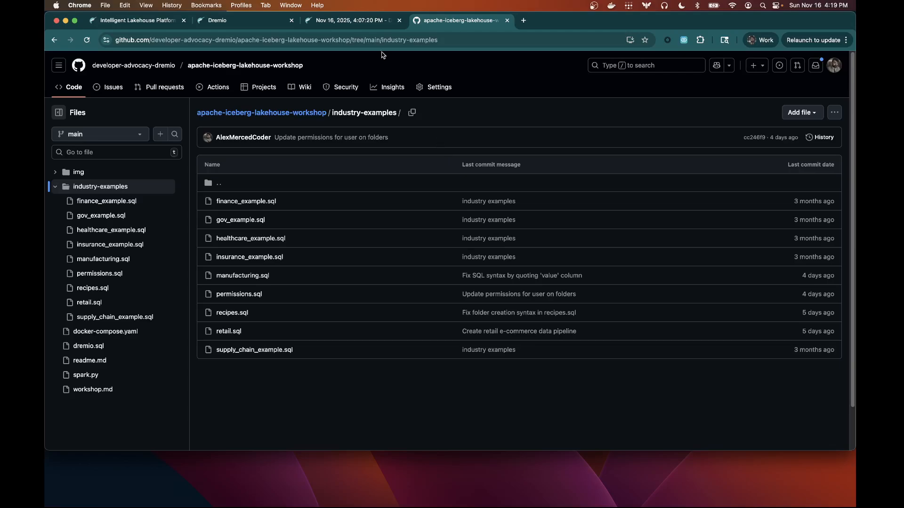
left_click(371, 23)
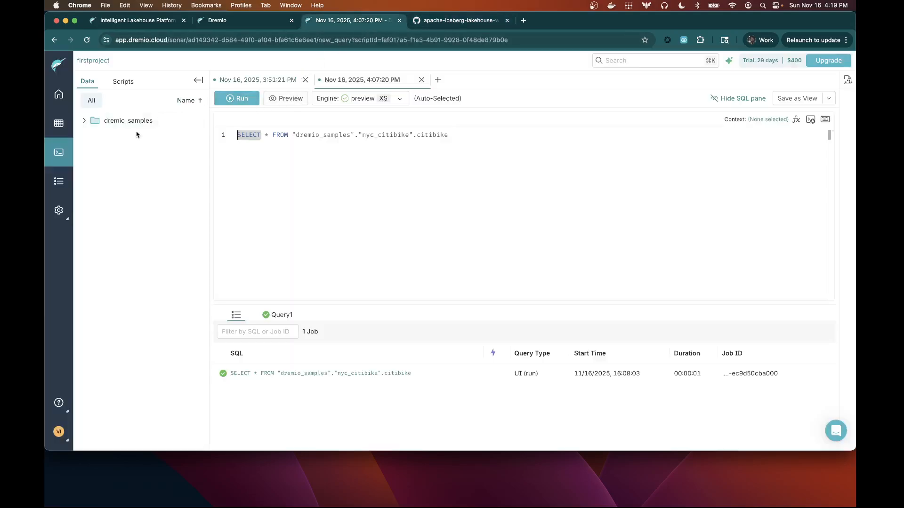
left_click(66, 133)
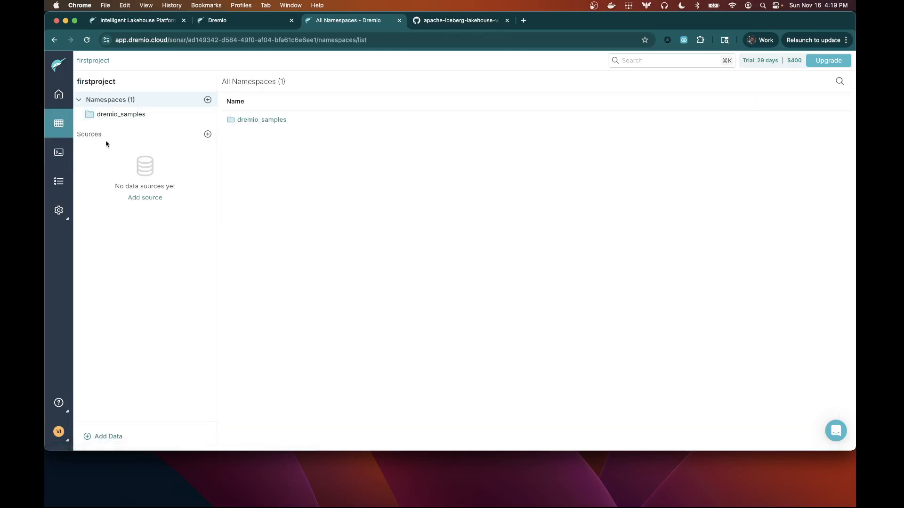
Add a namespace called dremio to firstproject.
left_click(206, 100)
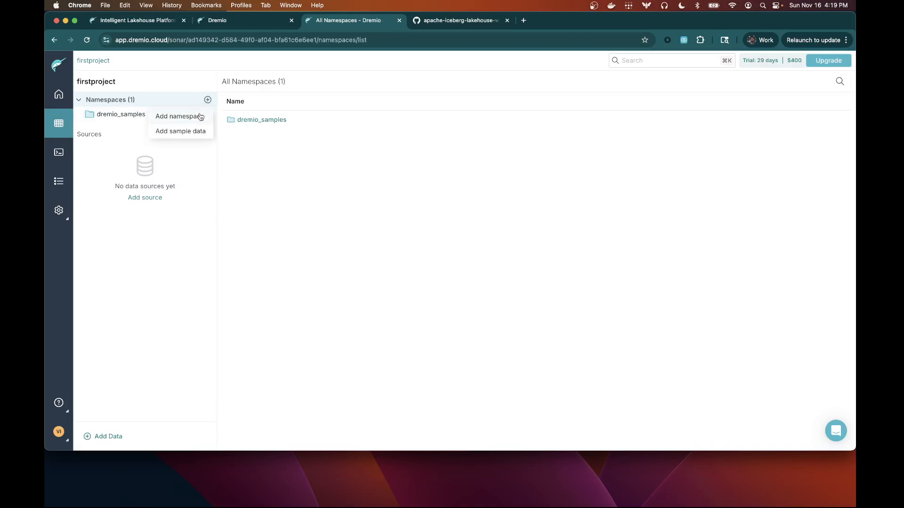
left_click(199, 115)
type("dremio")
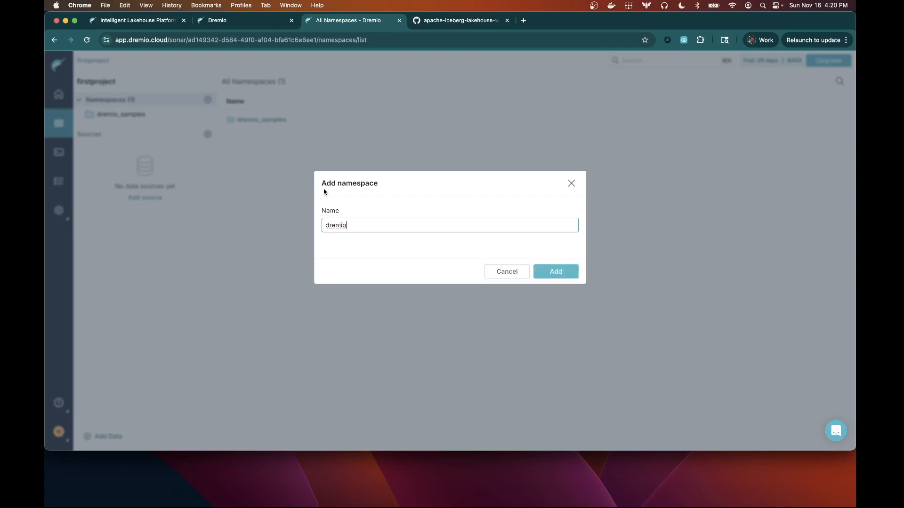
left_click(567, 269)
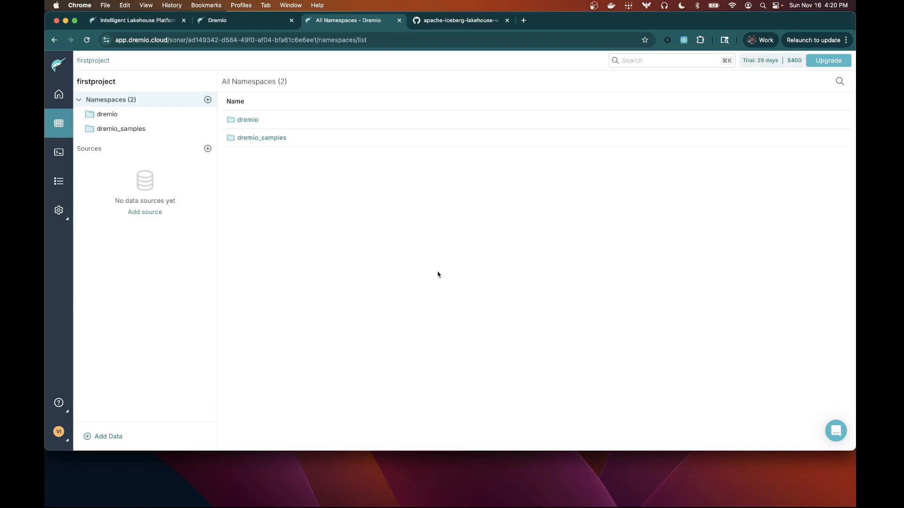
Open the SQL editor, and copy the entire finance_example.sql script from the workshop repository's industry-examples folder on GitHub.
left_click(59, 152)
left_click(470, 21)
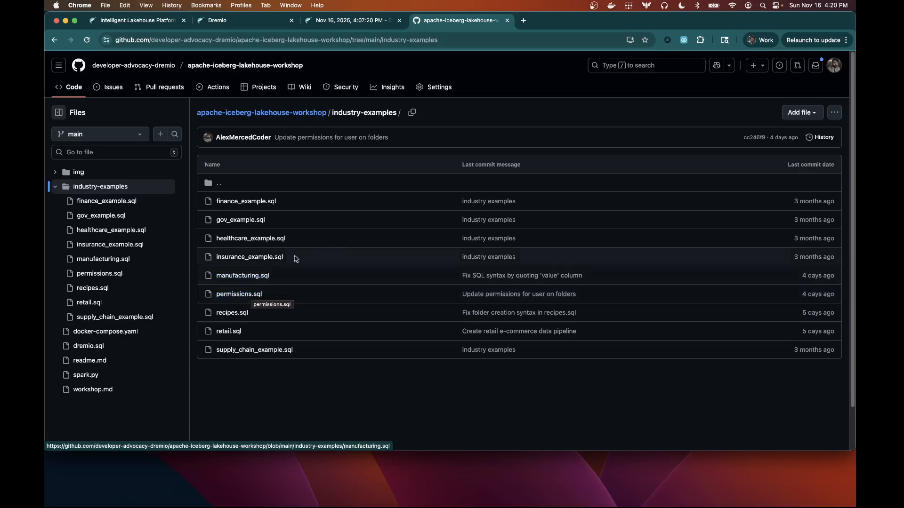
left_click(259, 201)
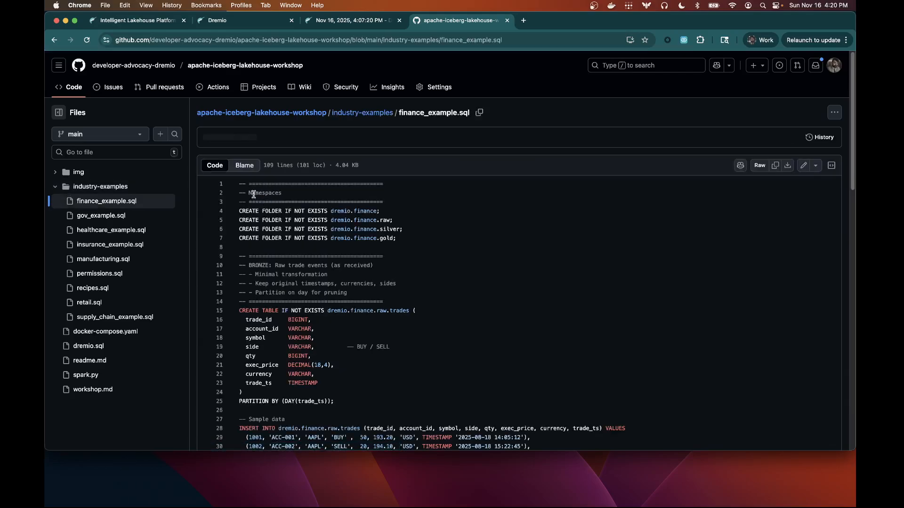
left_click_drag(239, 184, 402, 416)
scroll(387, 184, "down", 10)
scroll(389, 191, "down", 6)
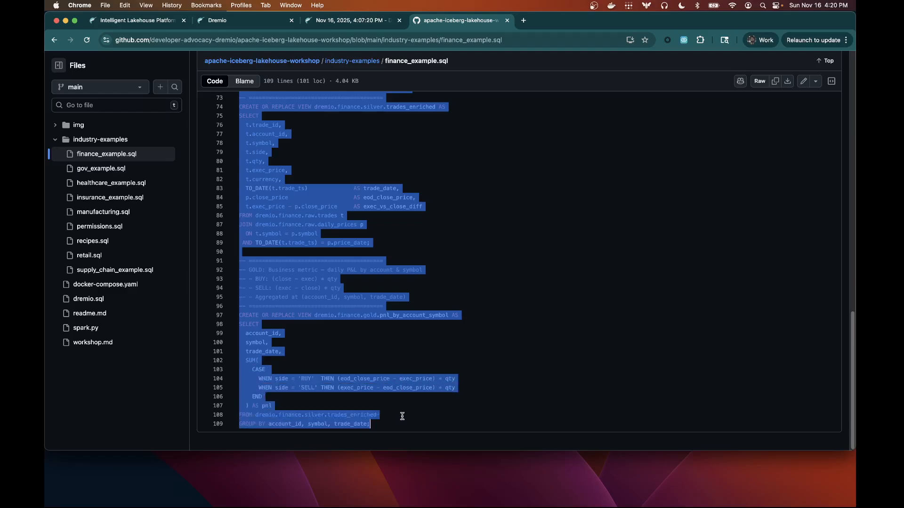
Switch back to Dremio, replace the citibike query in the SQL editor with the copied finance script, and run it.
left_click(379, 23)
left_click_drag(463, 137, 214, 137)
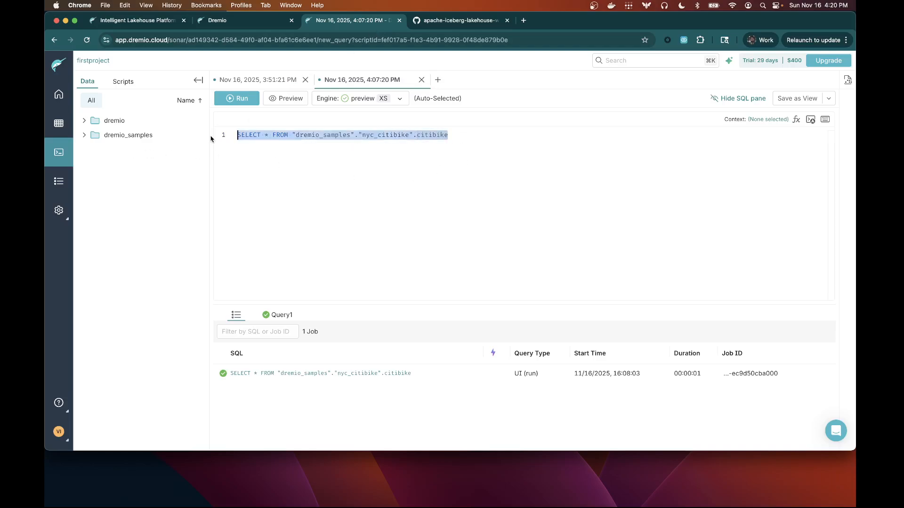
key("BackSpace")
key("super+v")
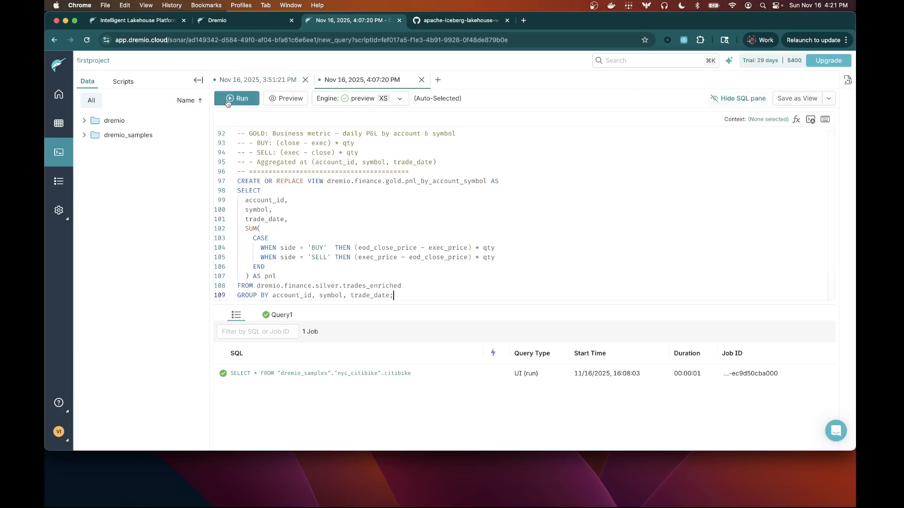
scroll(241, 149, "up", 20)
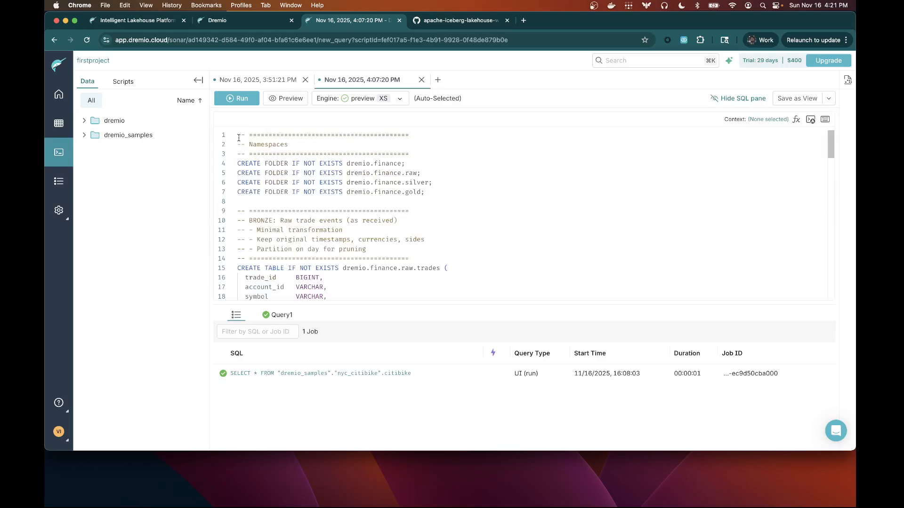
left_click(241, 100)
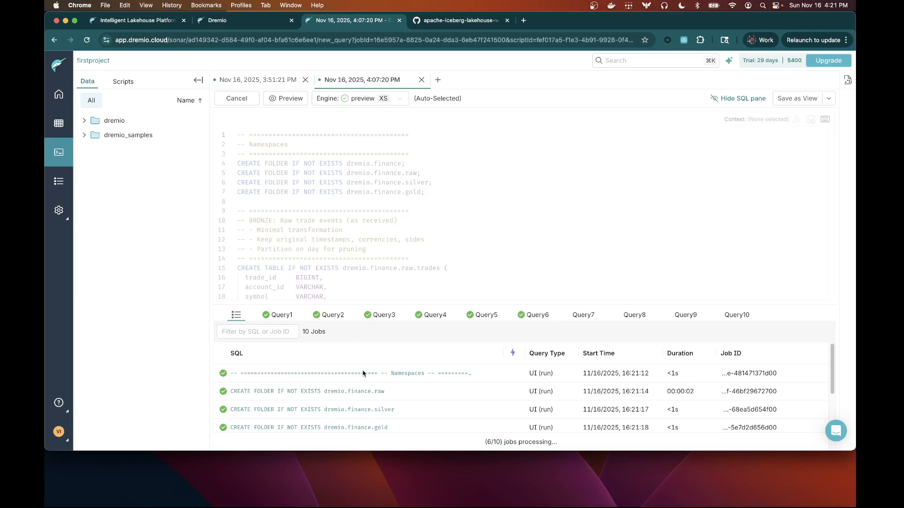
Review the job list of the finance script while its statements are executed, along with the script itself.
scroll(350, 369, "down", 1)
scroll(423, 400, "down", 4)
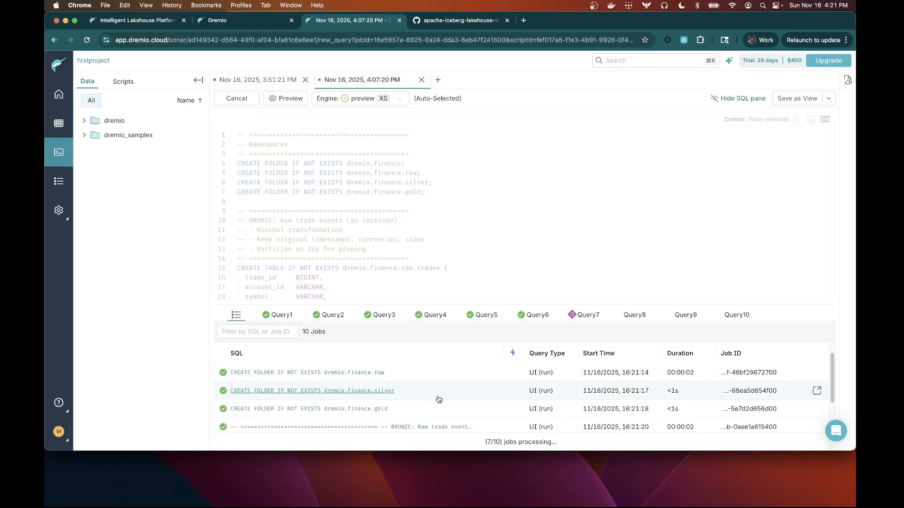
scroll(446, 402, "down", 2)
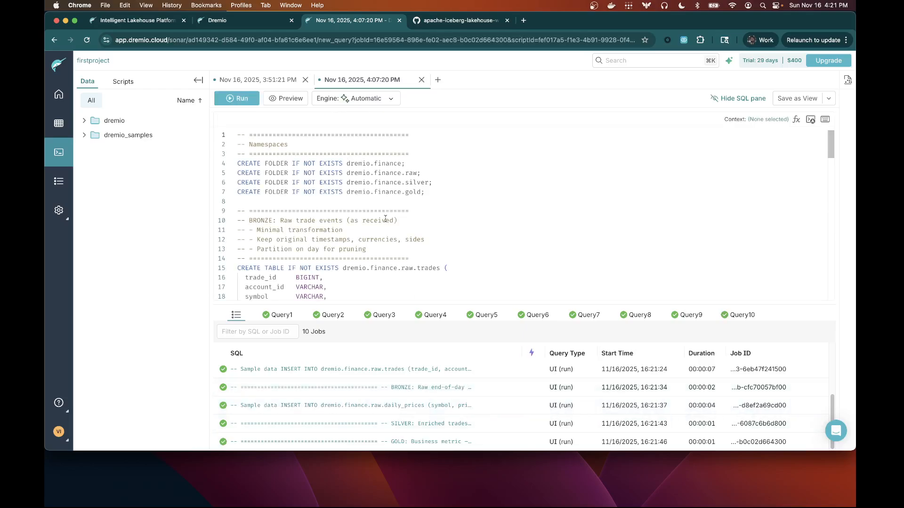
scroll(387, 221, "down", 10)
scroll(387, 220, "up", 10)
Inspect the individual results of Query1 through Query6 and read the statement inserting sample data into the trades table.
left_click(282, 318)
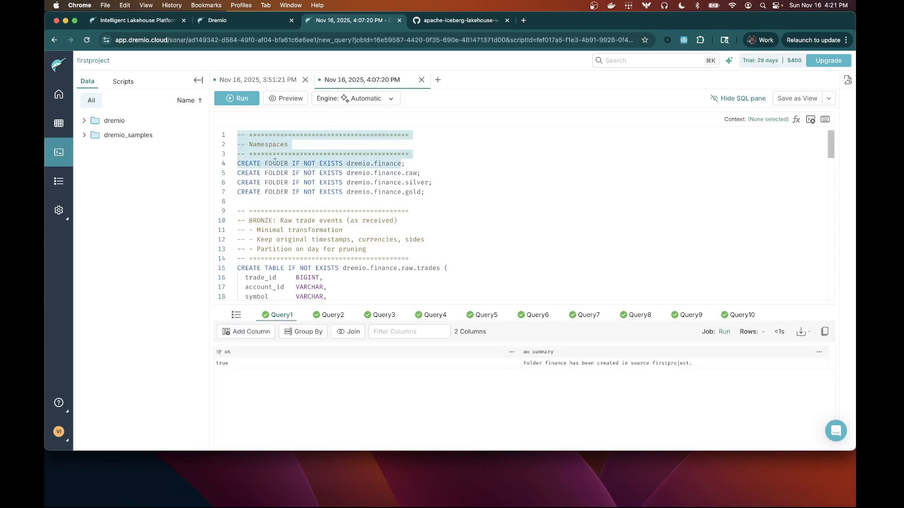
left_click(332, 315)
left_click(379, 315)
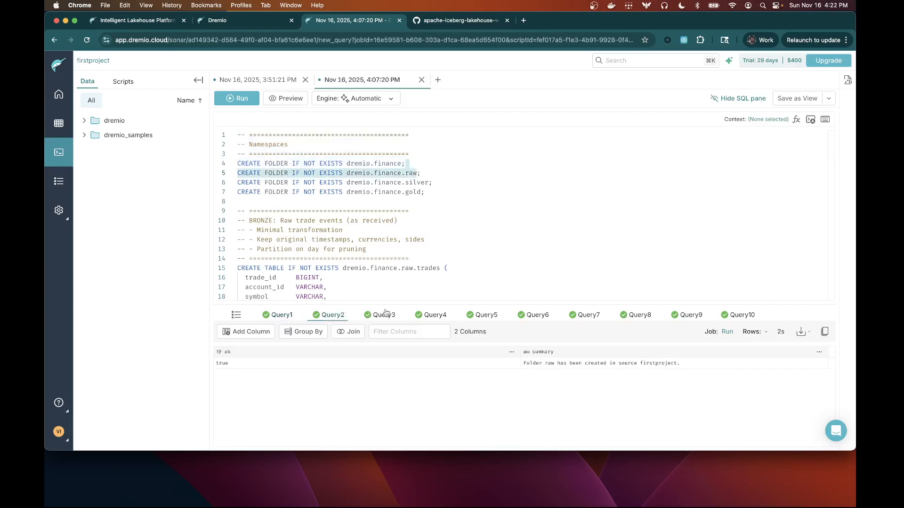
left_click(419, 315)
left_click(481, 314)
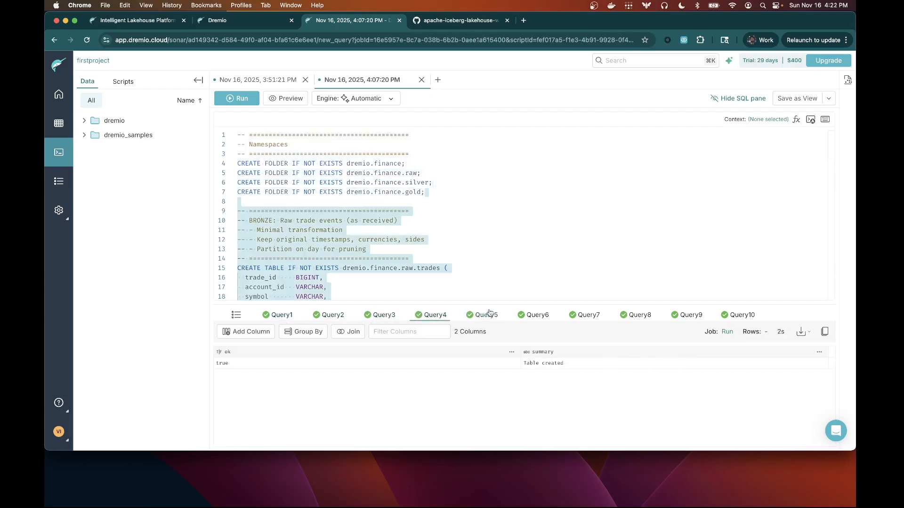
left_click(538, 314)
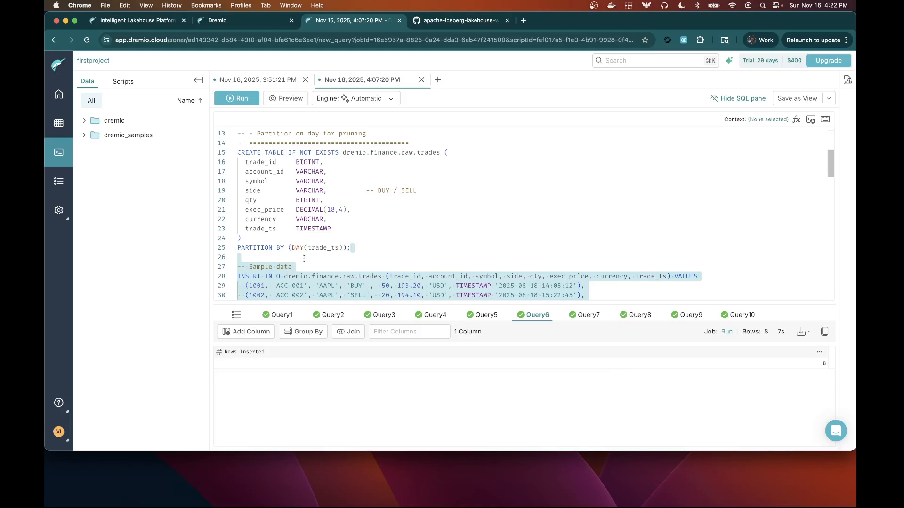
scroll(307, 254, "down", 2)
scroll(307, 254, "down", 3)
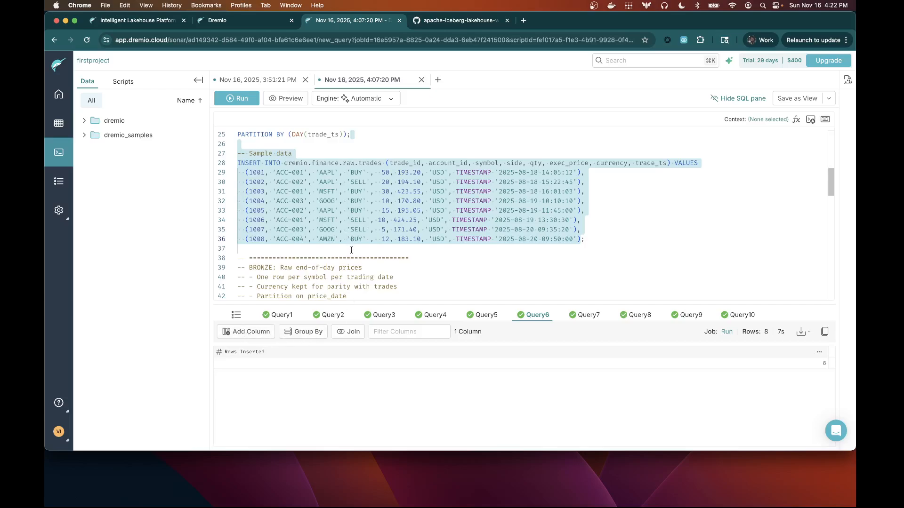
Browse the dremio namespace to the raw folder inside finance to view its tables.
left_click(62, 125)
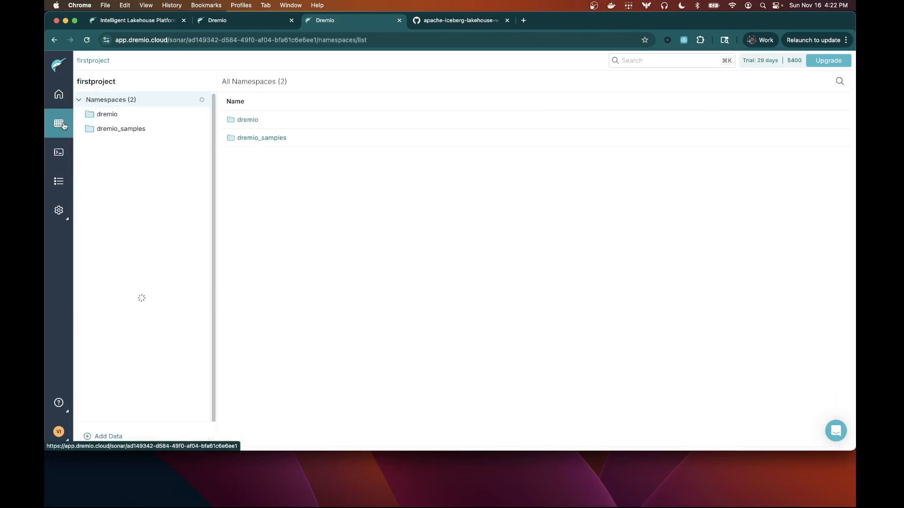
left_click(104, 117)
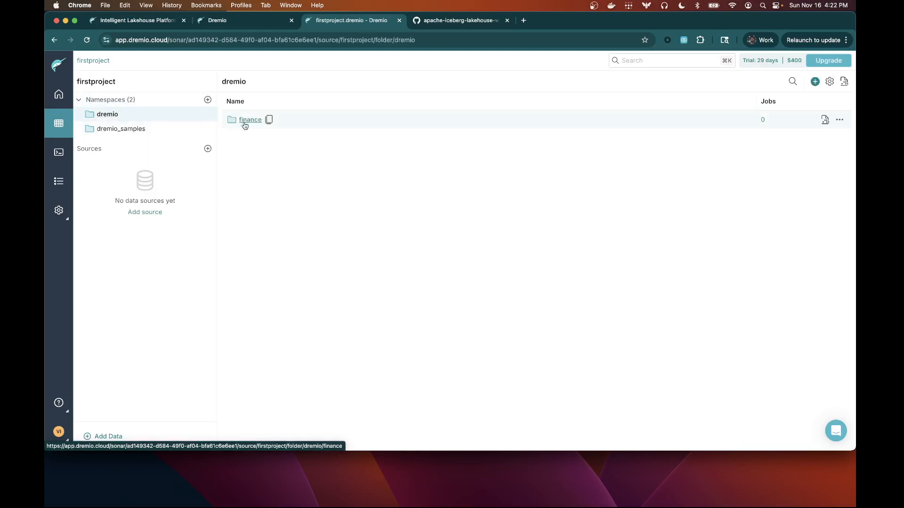
left_click(245, 123)
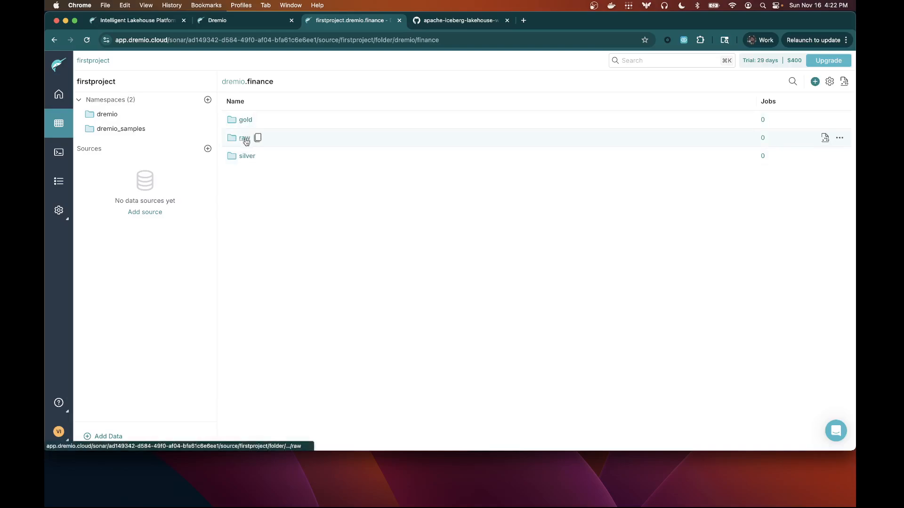
left_click(246, 139)
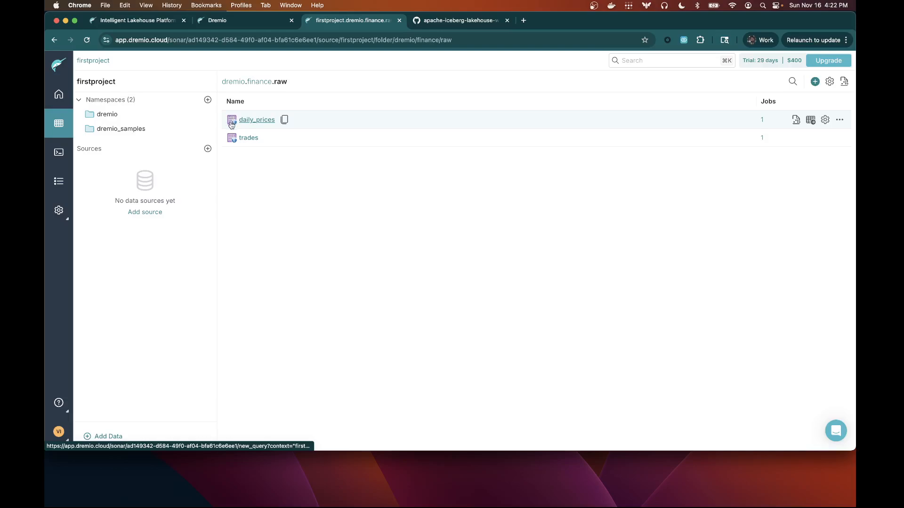
Browse to the silver folder inside finance and run the default SELECT query on the trades_enriched view.
mouse_move(231, 124)
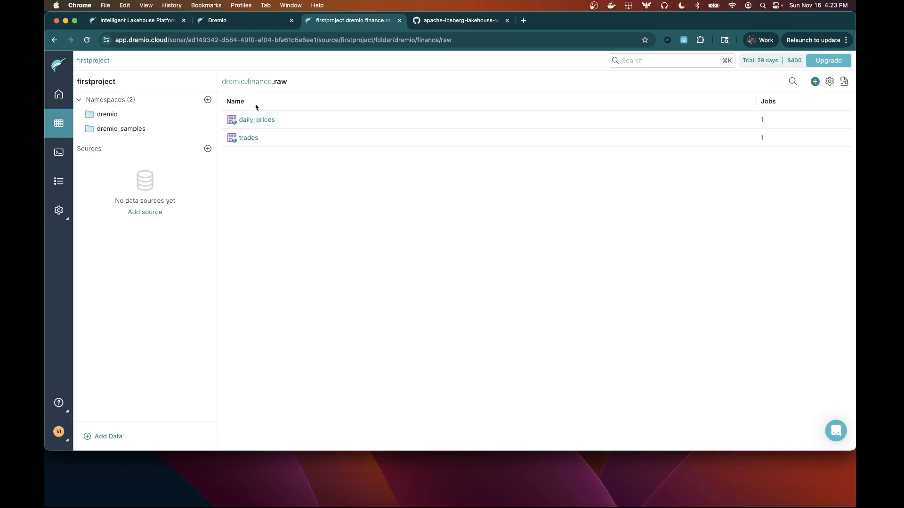
left_click(260, 82)
left_click(247, 140)
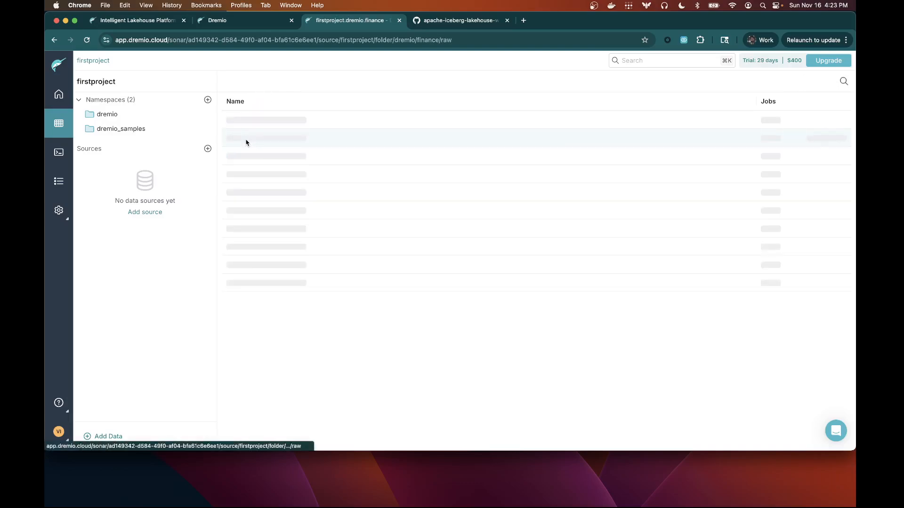
left_click(262, 81)
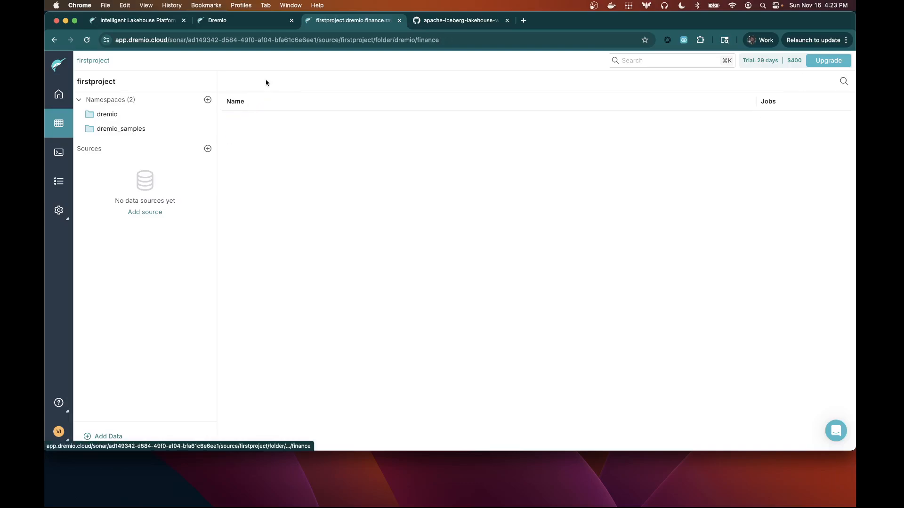
left_click(246, 160)
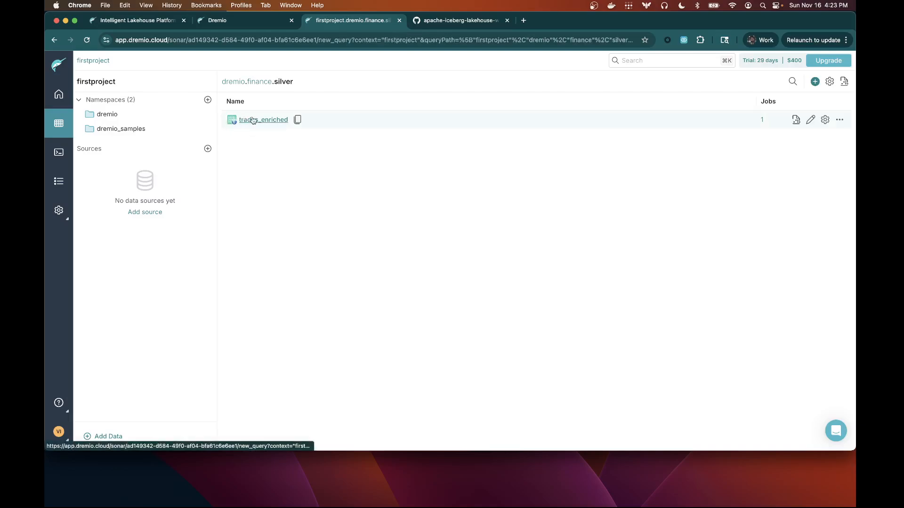
left_click(253, 120)
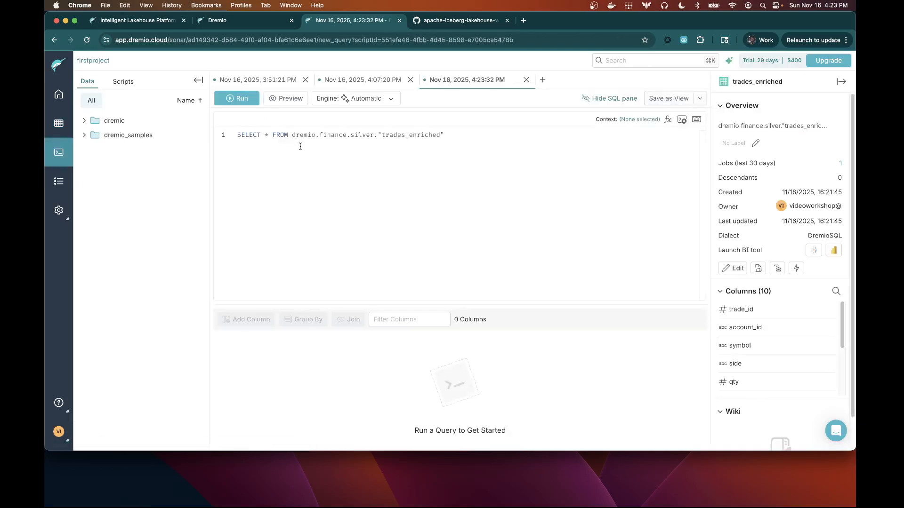
left_click(234, 100)
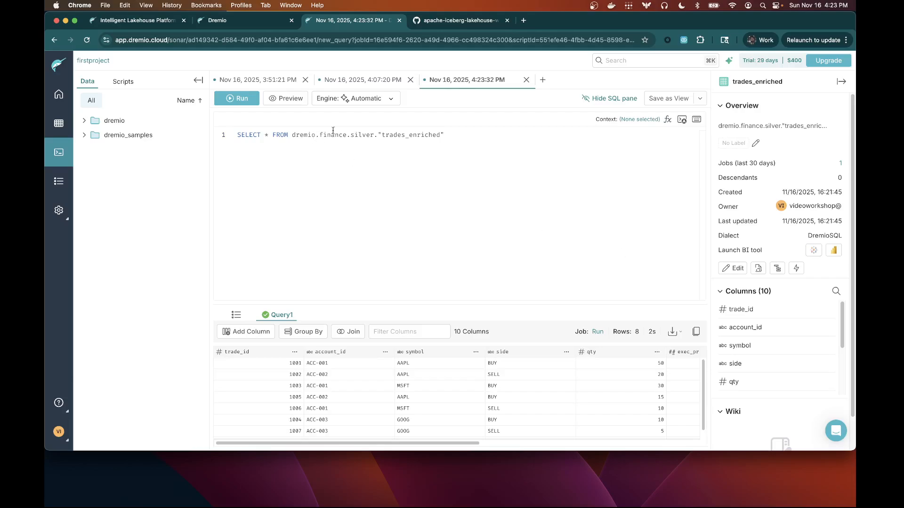
Review the SQL definition of the trades_enriched view, which joins the raw trades and daily_prices tables.
left_click(761, 271)
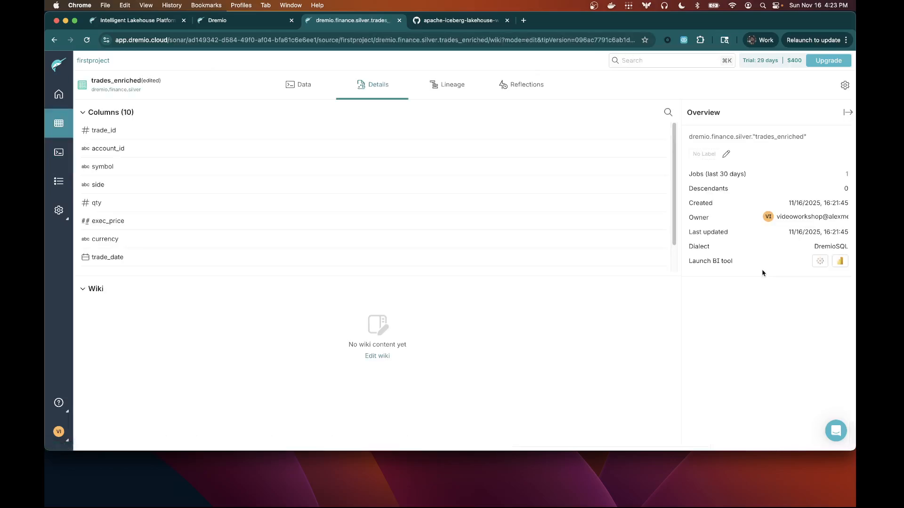
left_click(303, 88)
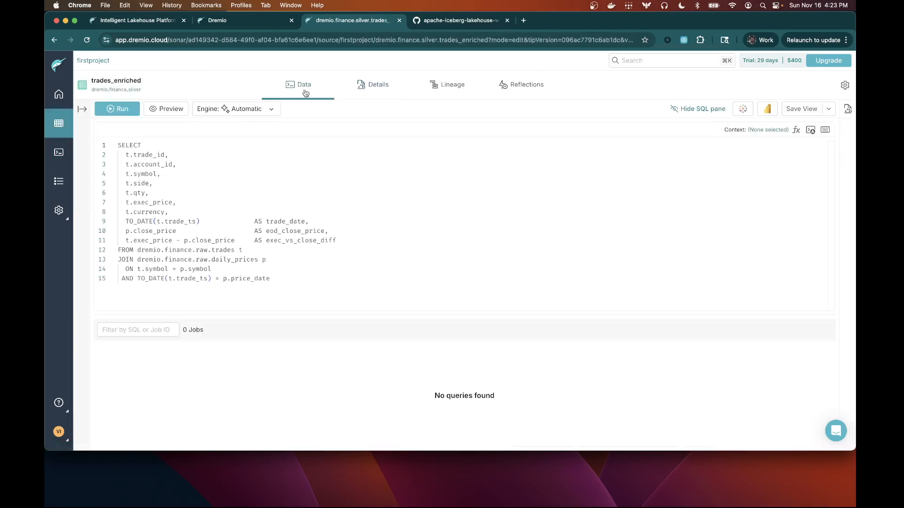
left_click(286, 276)
left_click_drag(277, 276, 89, 135)
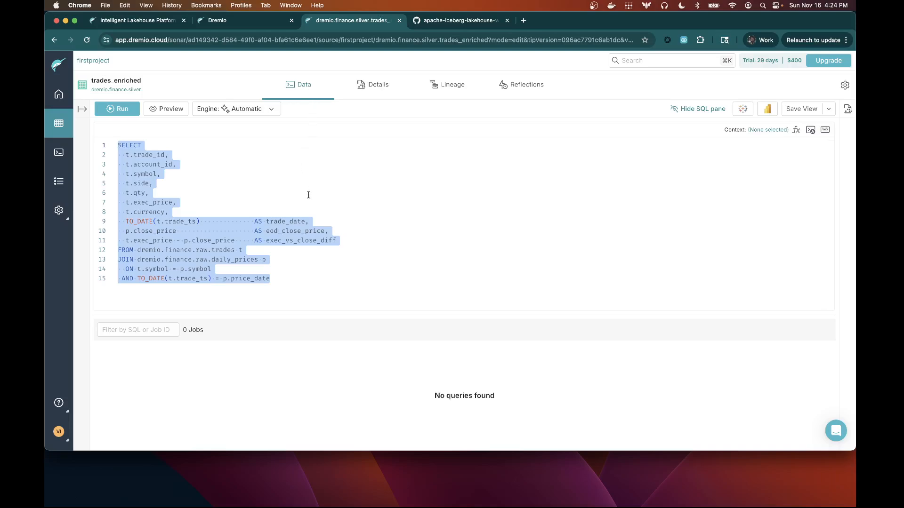
Add the label "silver" to the trades_enriched view in its dataset details.
left_click(371, 91)
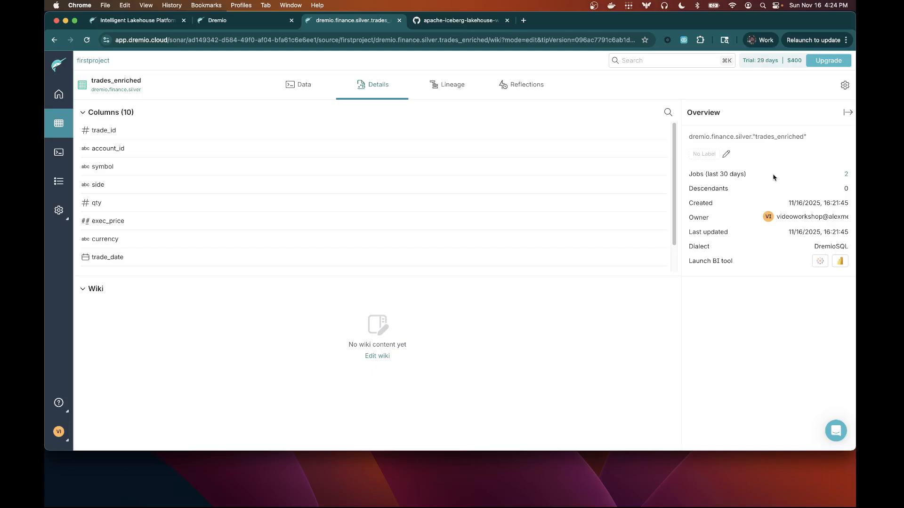
left_click(725, 157)
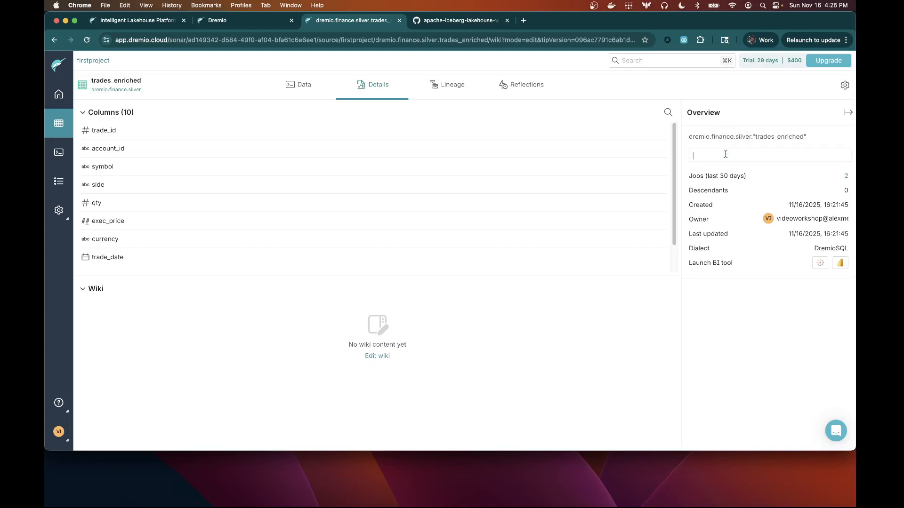
type("silver")
key("Return")
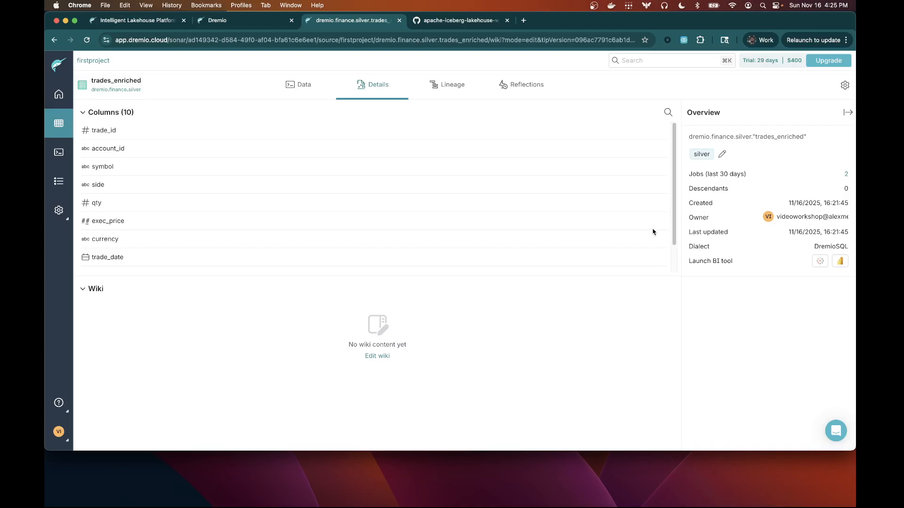
Save "# Documentation" as the wiki content of trades_enriched and view the dataset's lineage graph.
left_click(376, 359)
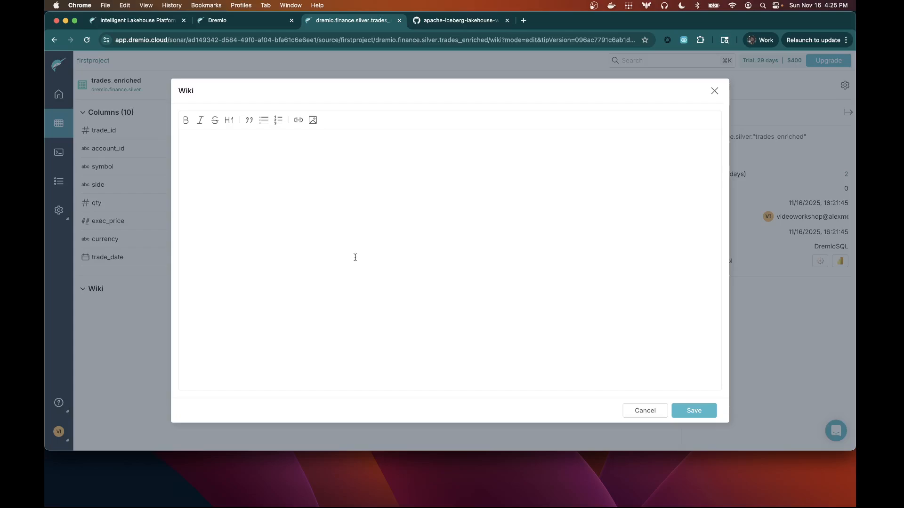
type("# Documentation")
left_click(676, 413)
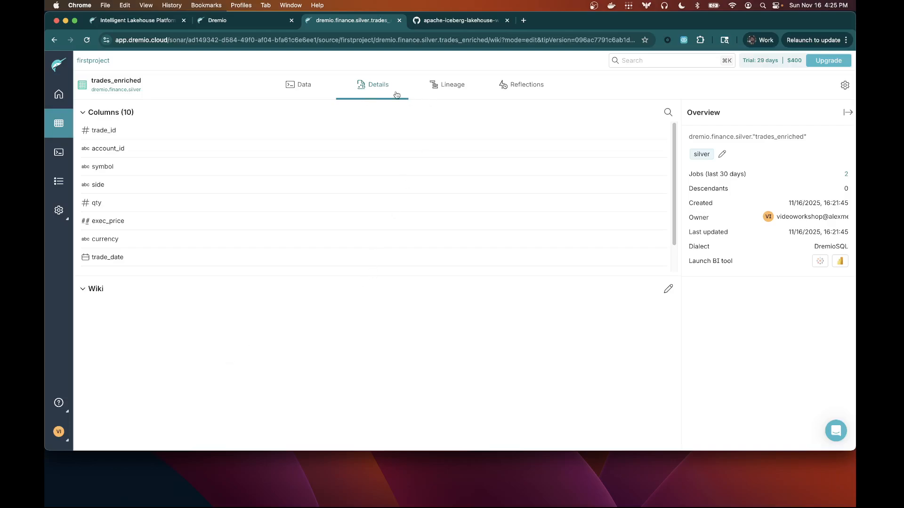
left_click(454, 86)
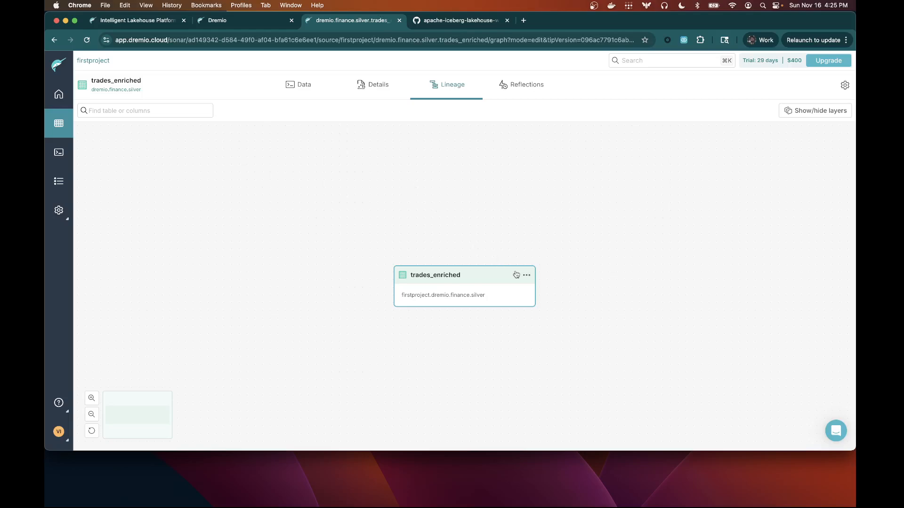
In the project's catalog settings, set metadata dataset discovery to fetch every 1 minute and save the change.
left_click(58, 94)
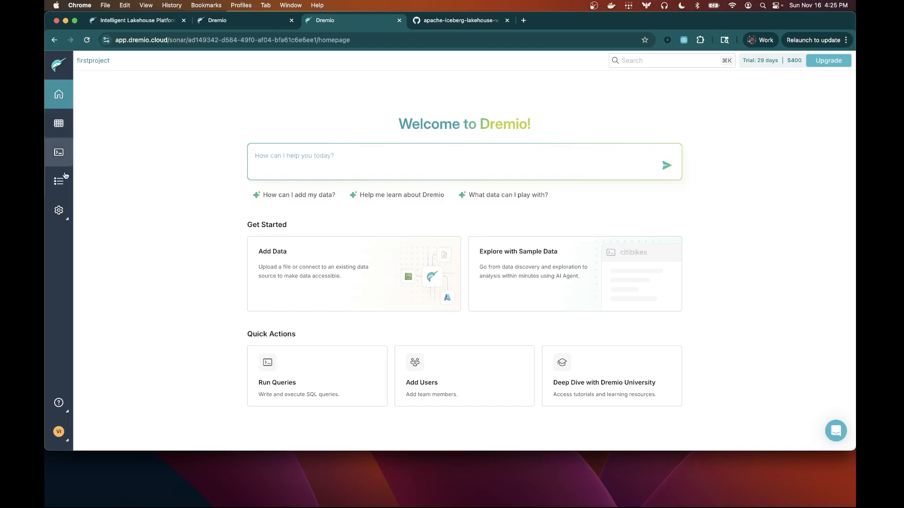
left_click(59, 211)
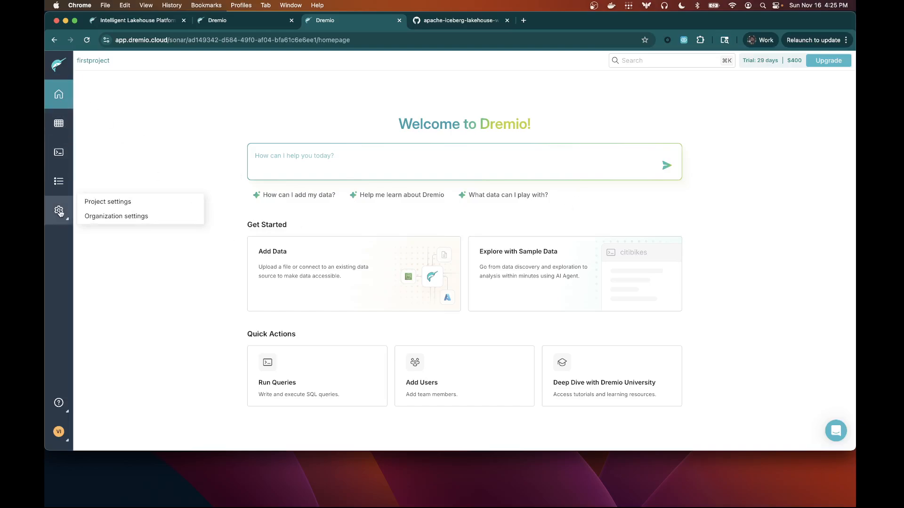
left_click(96, 207)
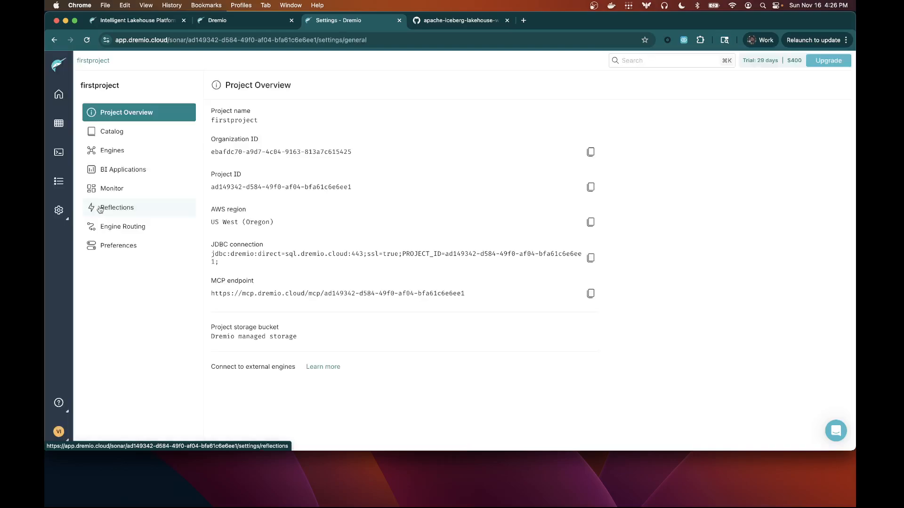
left_click(118, 136)
scroll(296, 156, "down", 3)
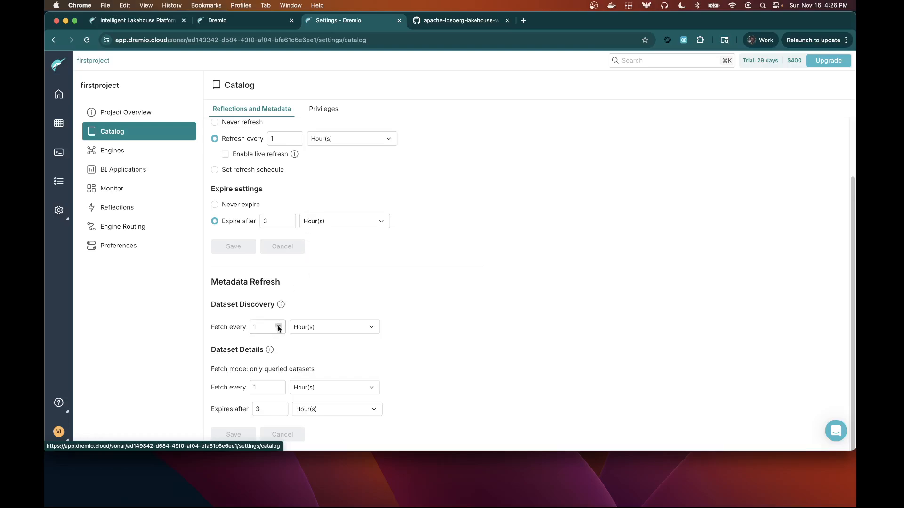
left_click(313, 329)
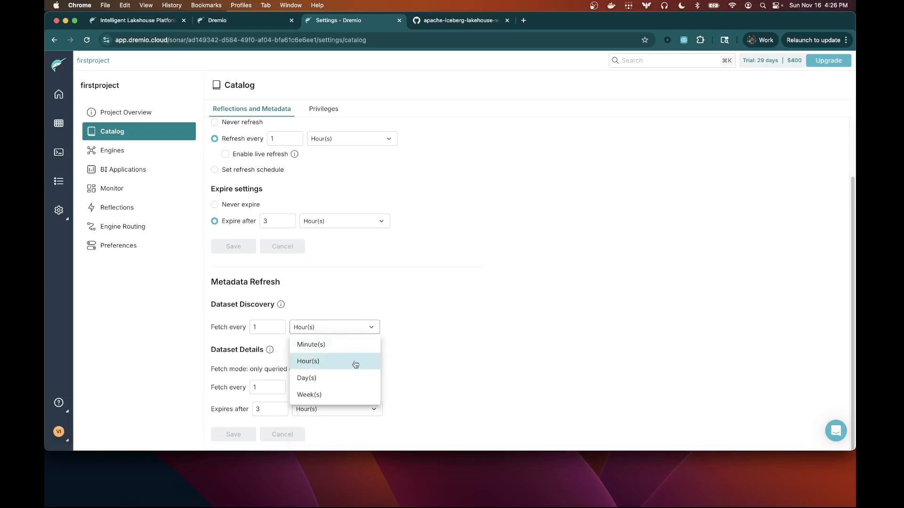
left_click(345, 347)
left_click(223, 437)
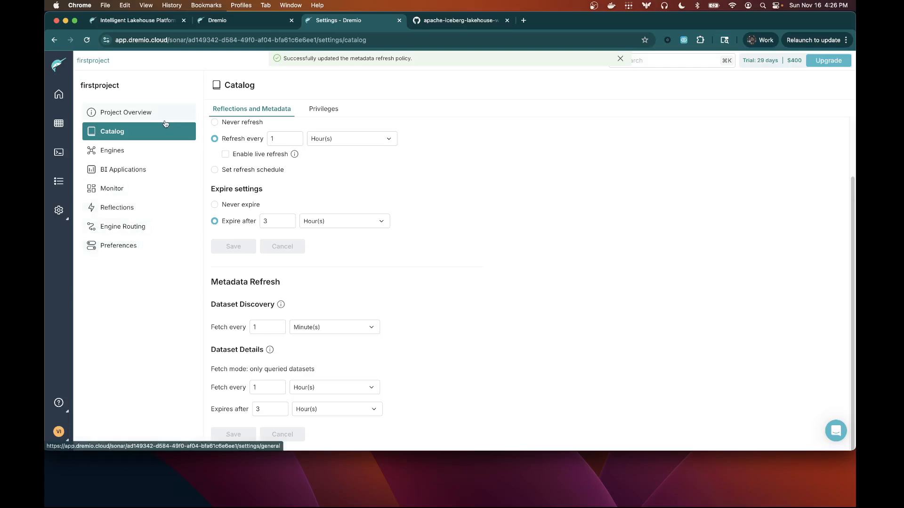
Enable the AI option for generating wikis and labels in the project preferences.
left_click(151, 115)
left_click(144, 131)
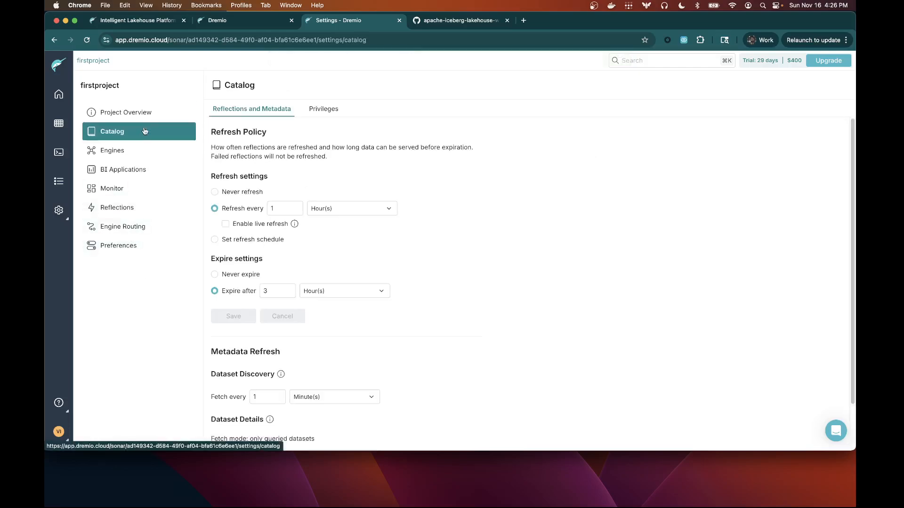
left_click(130, 251)
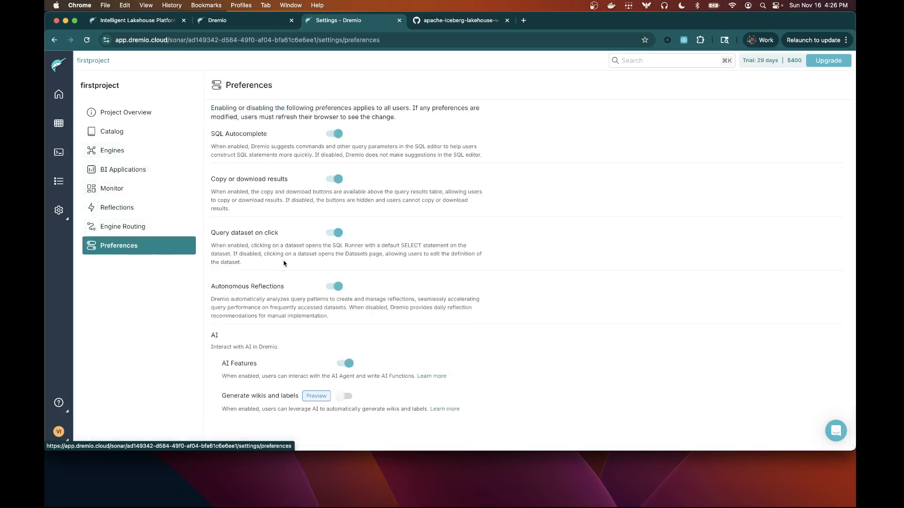
left_click(346, 401)
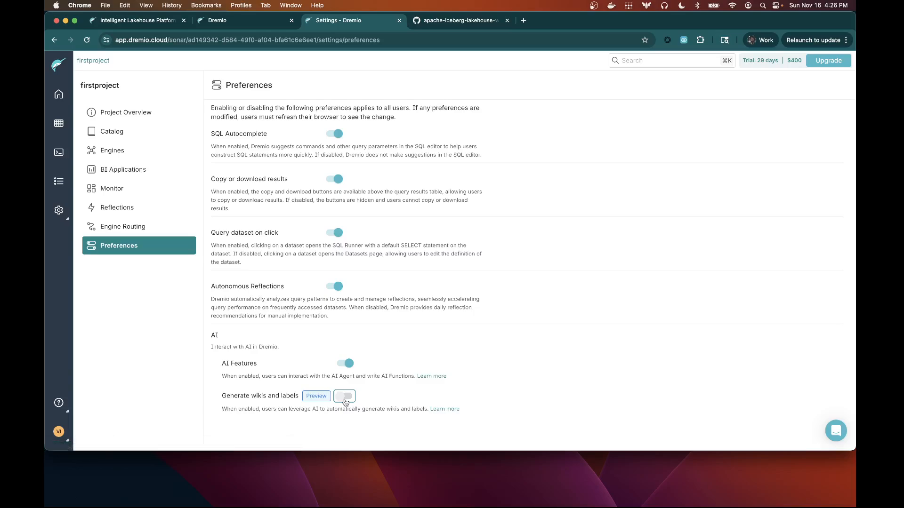
left_click(341, 401)
left_click(339, 402)
left_click(341, 401)
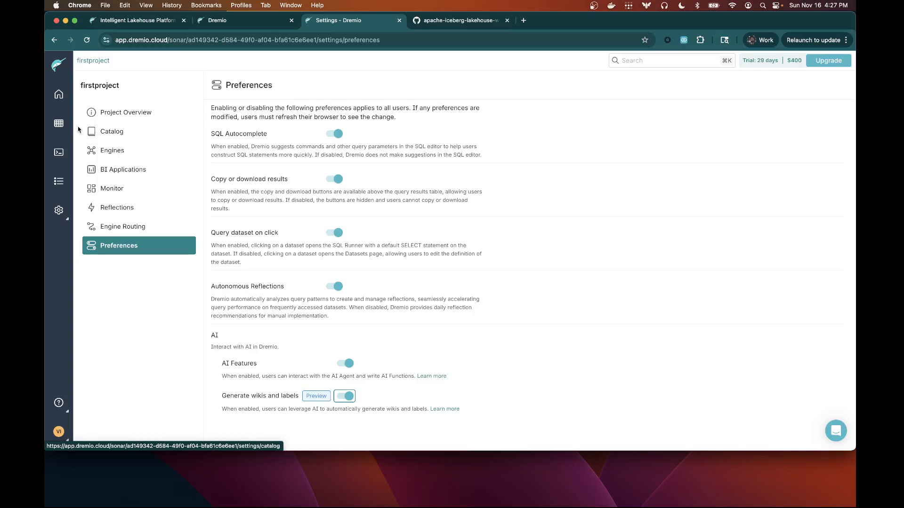
Return to the trades_enriched view in the silver folder of dremio.finance and open its dataset details.
left_click(58, 94)
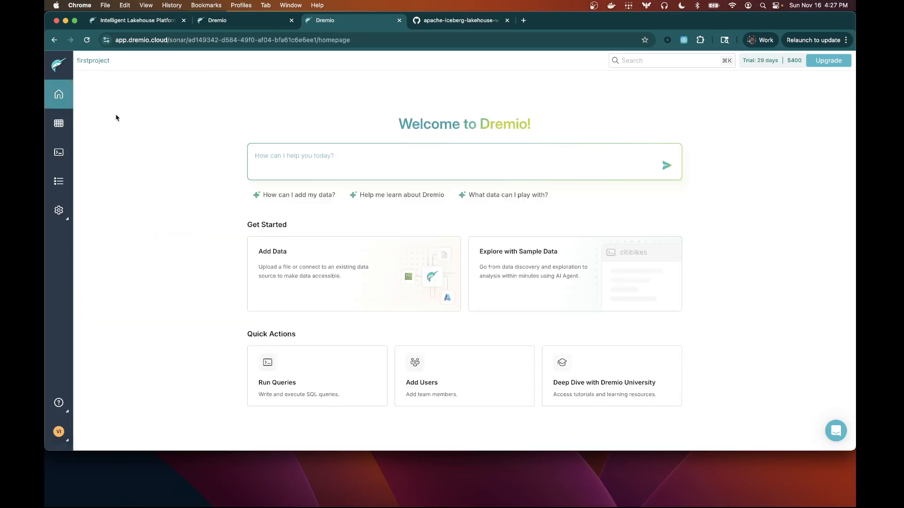
left_click(58, 123)
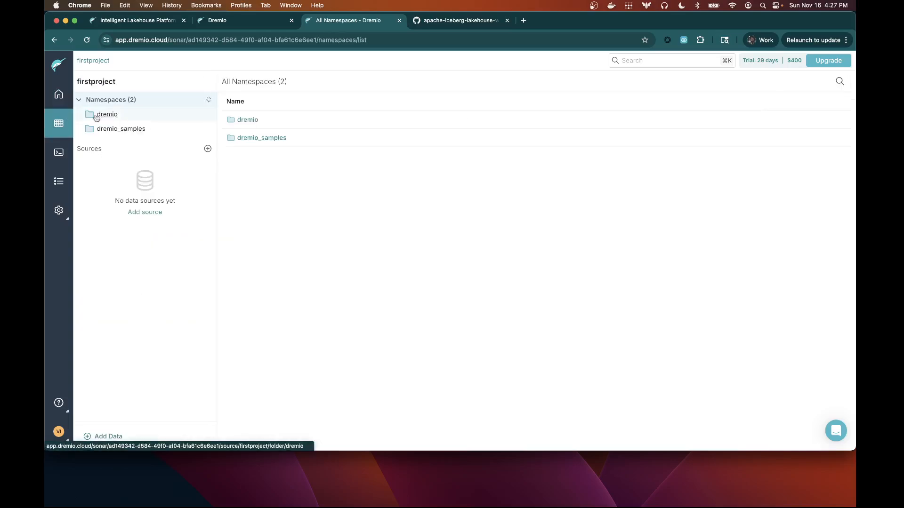
left_click(142, 129)
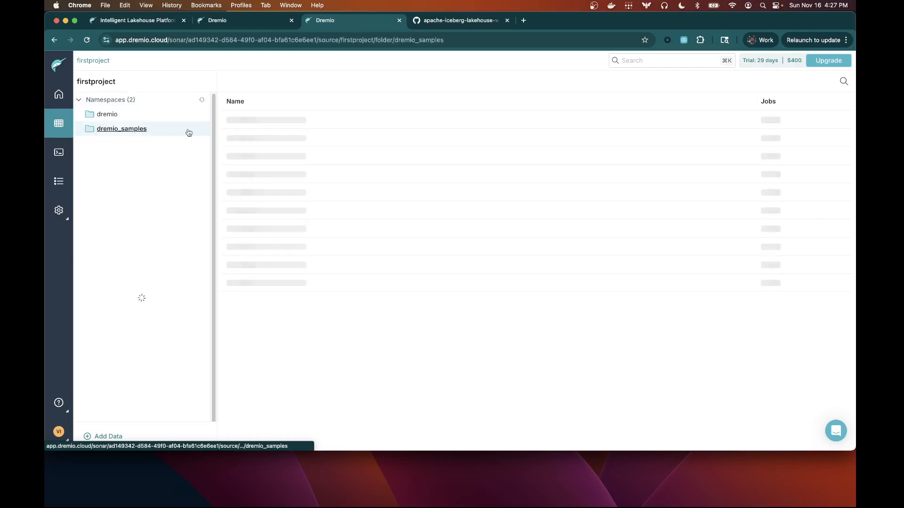
left_click(139, 115)
left_click(245, 122)
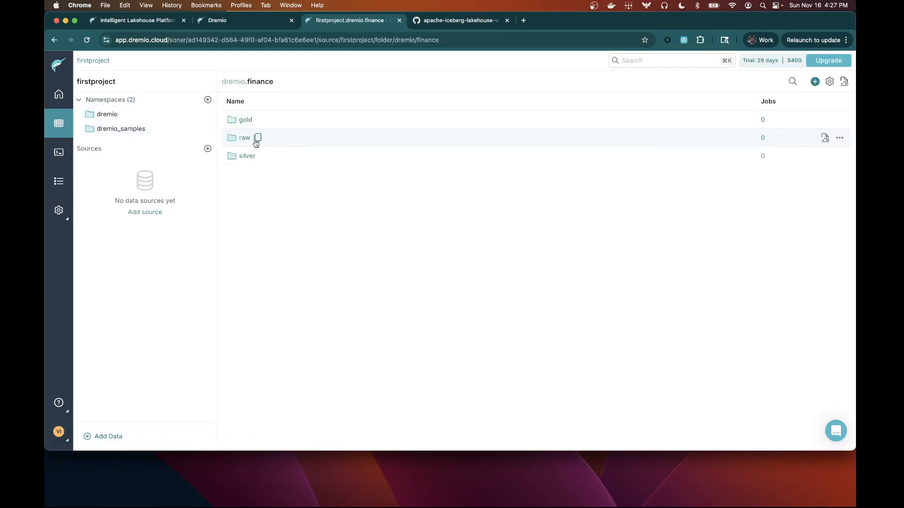
left_click(250, 156)
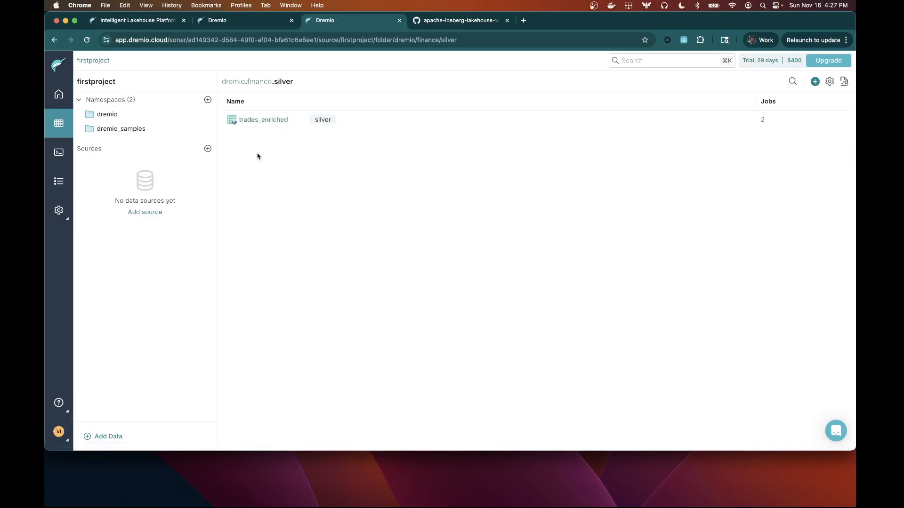
left_click(269, 123)
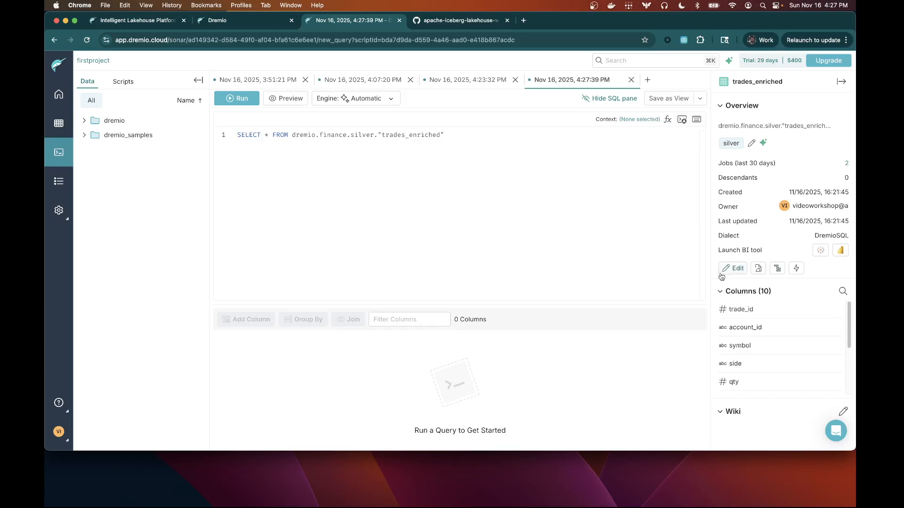
left_click(757, 269)
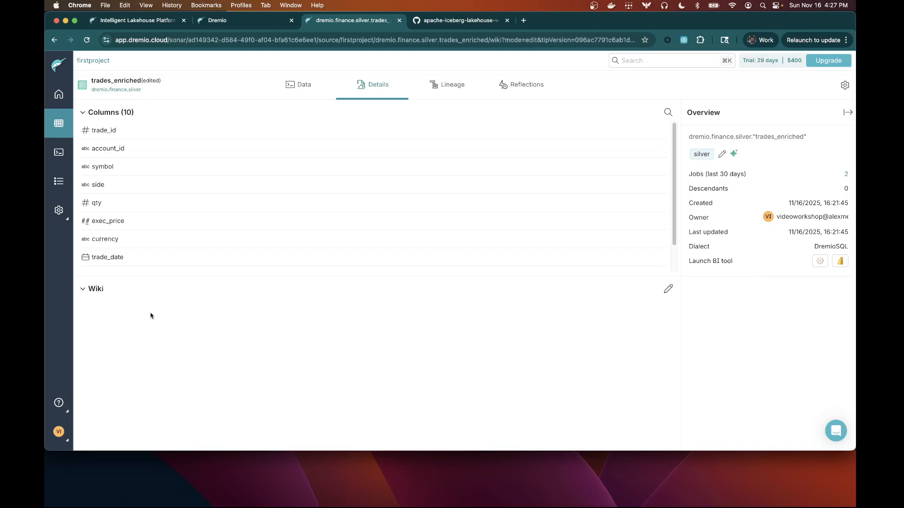
Generate AI labels for trades_enriched, append PII, Finance and Trading to its labels, and save its wiki with all content cleared.
left_click(734, 156)
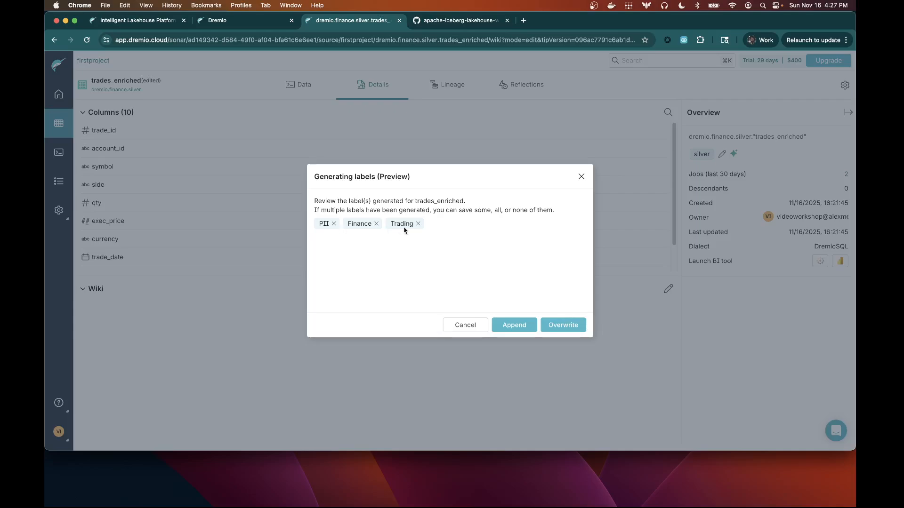
left_click(520, 328)
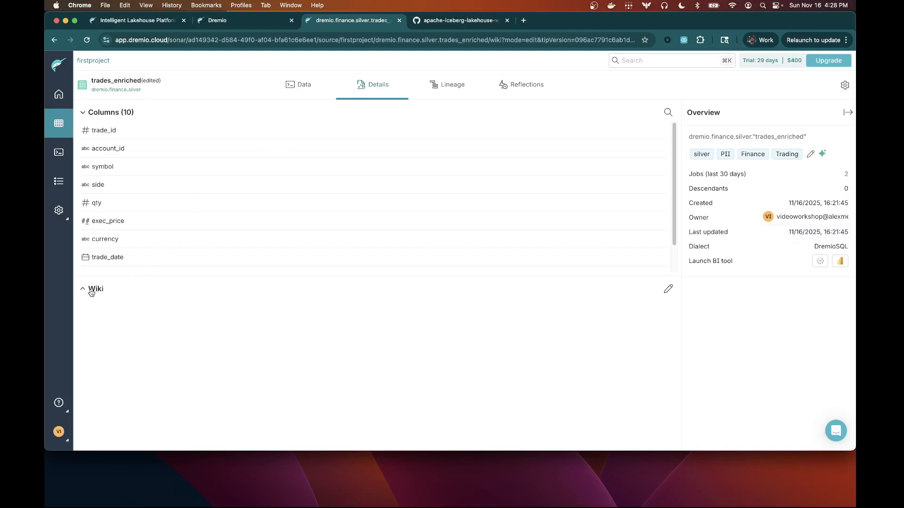
left_click(666, 290)
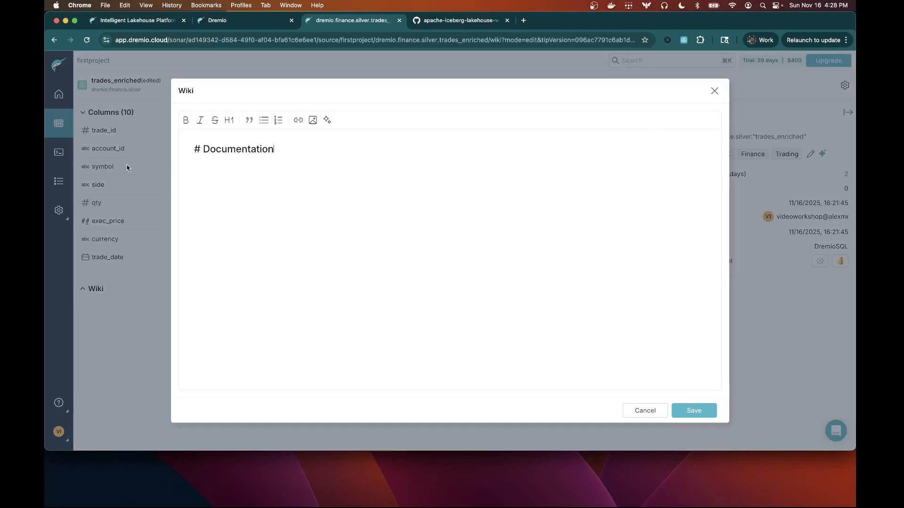
key("super+a")
key("BackSpace")
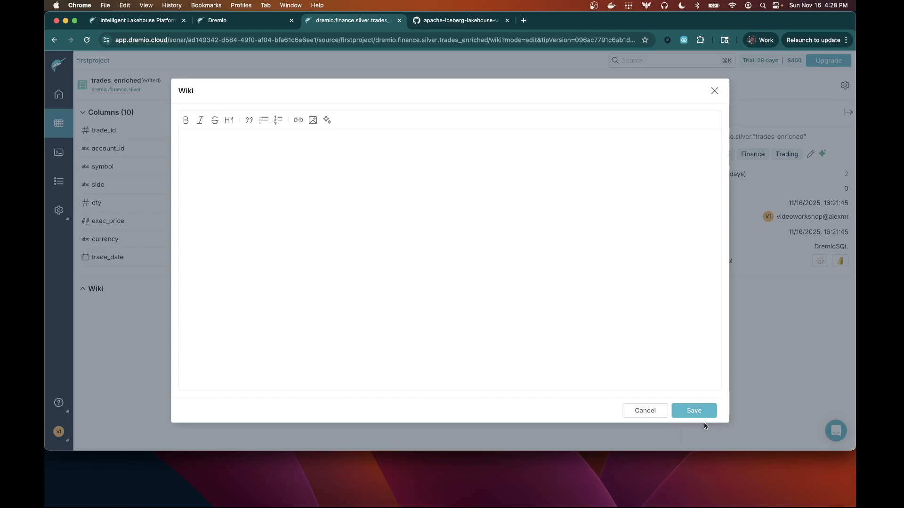
left_click(695, 410)
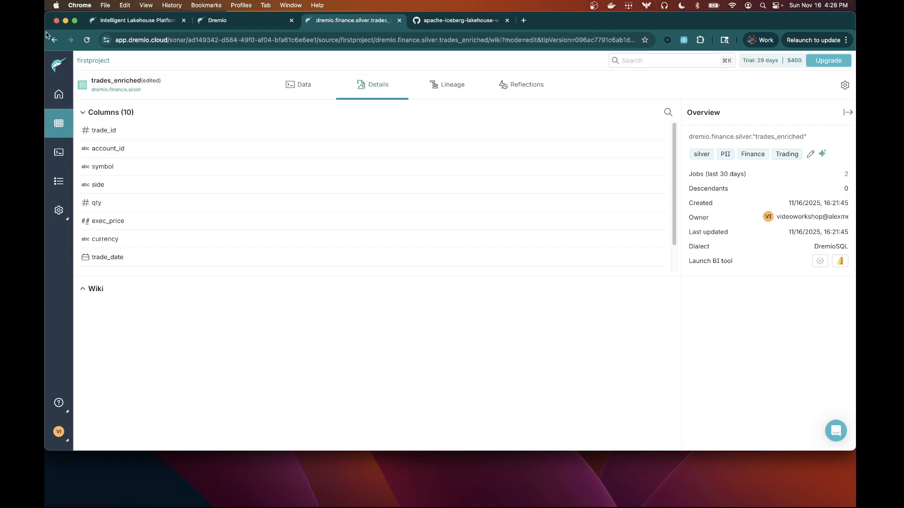
Open the dataset details of the pnl_by_account_symbol view in the gold folder of dremio.finance.
left_click(57, 111)
left_click(249, 120)
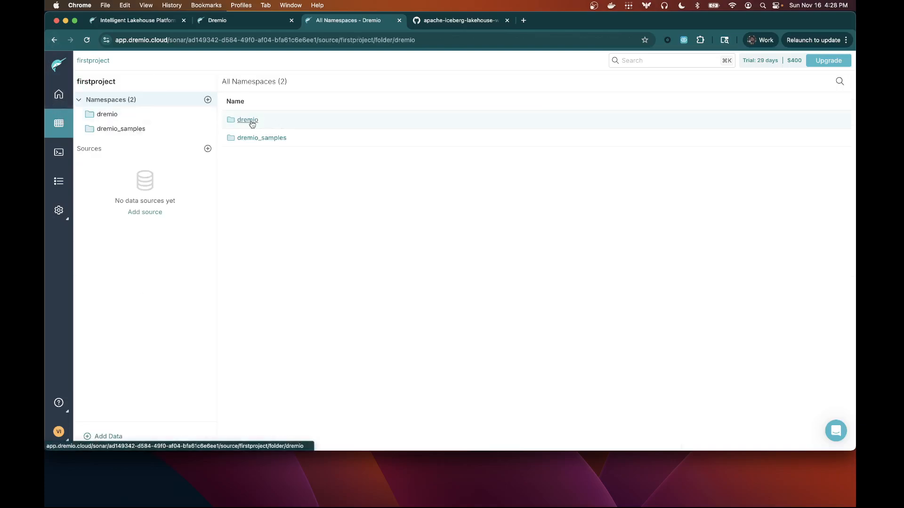
left_click(248, 120)
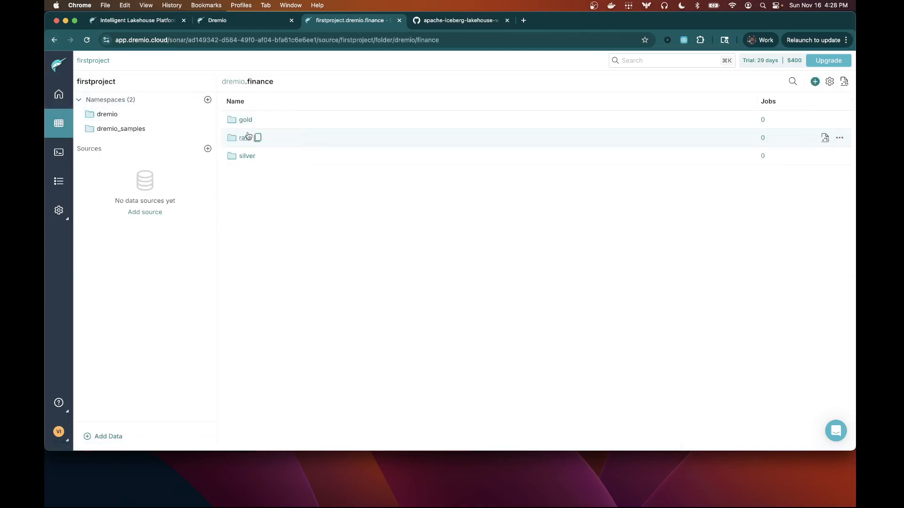
left_click(259, 122)
left_click(260, 121)
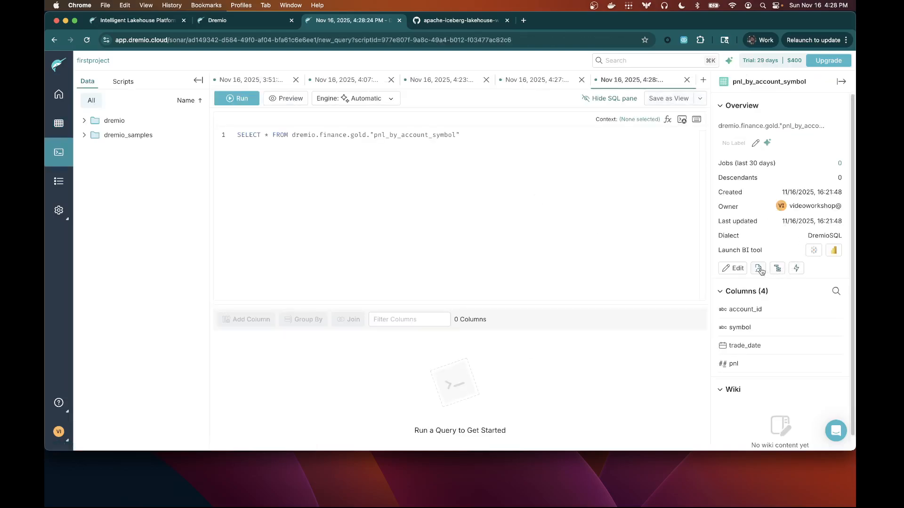
left_click(758, 270)
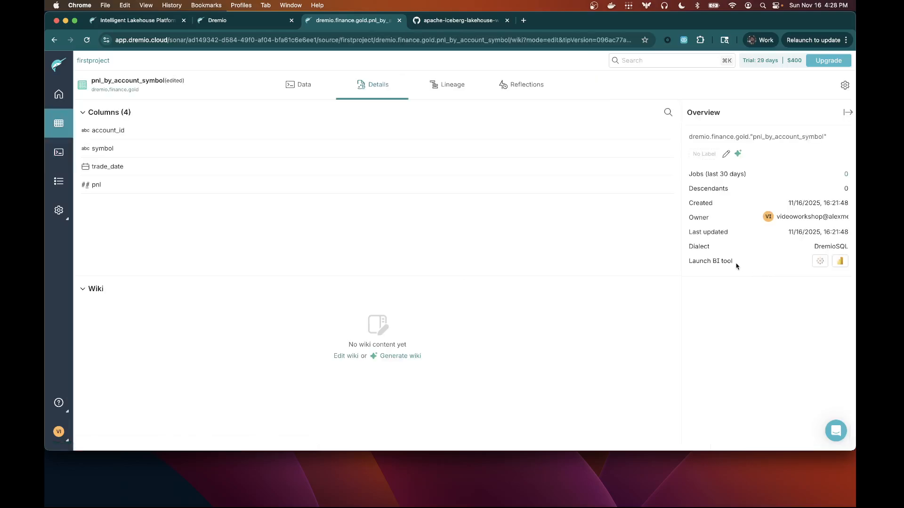
Generate an AI wiki for pnl_by_account_symbol, review its dataset summary, columns summary and example row, and save it.
left_click(393, 361)
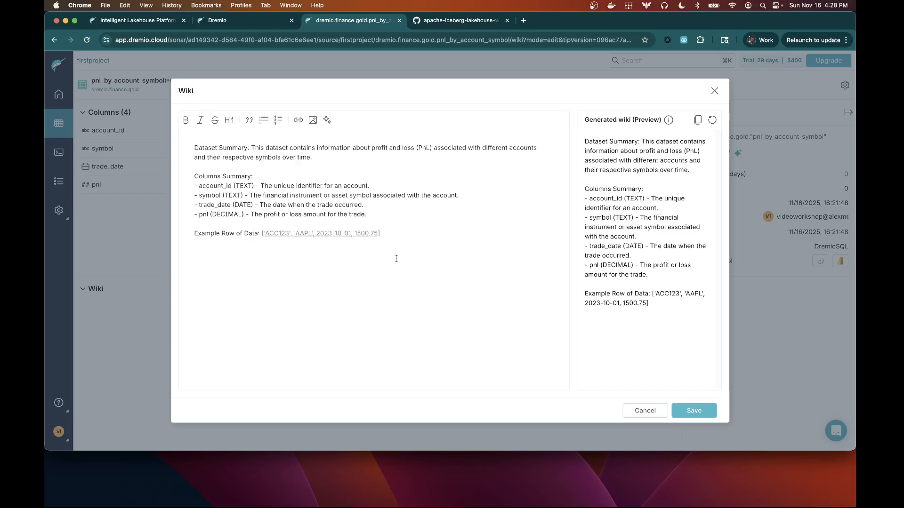
left_click_drag(378, 214, 189, 177)
left_click_drag(380, 234, 156, 233)
left_click_drag(313, 158, 251, 147)
left_click_drag(367, 214, 220, 168)
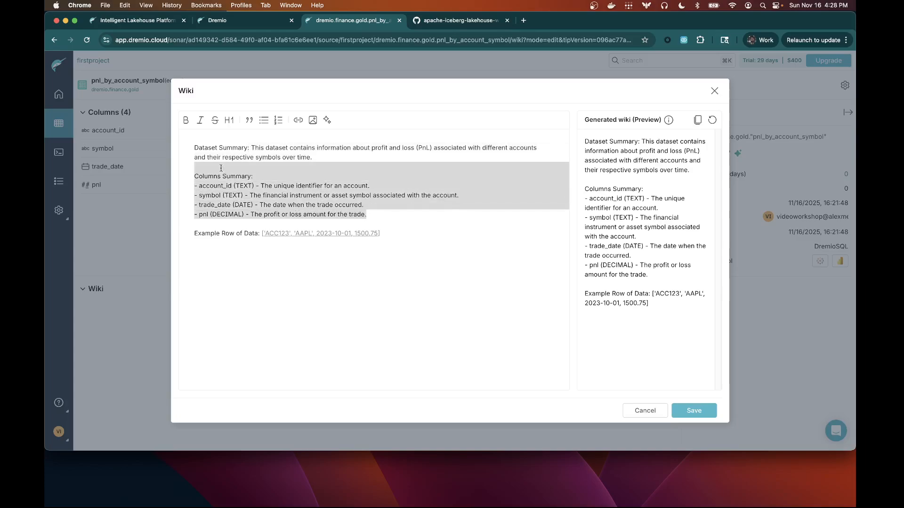
left_click(711, 412)
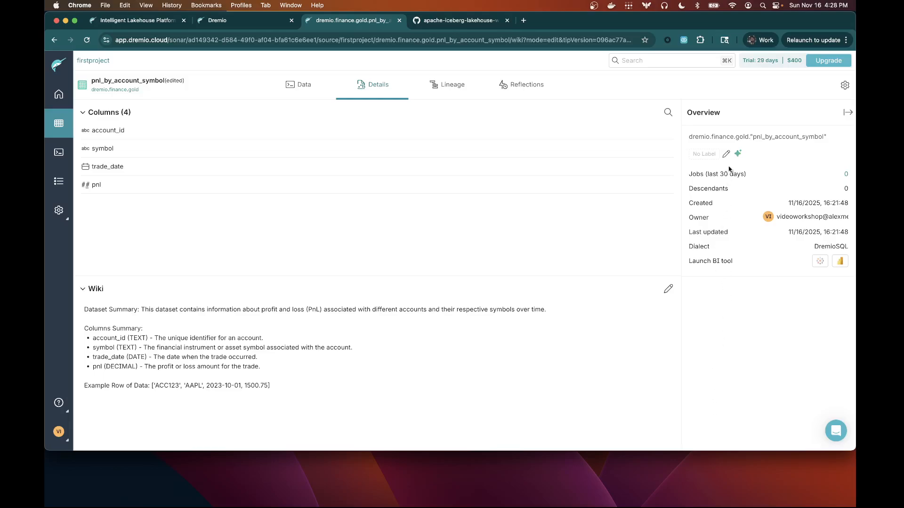
Try to generate AI labels for pnl_by_account_symbol and view the dataset's lineage graph.
left_click(737, 154)
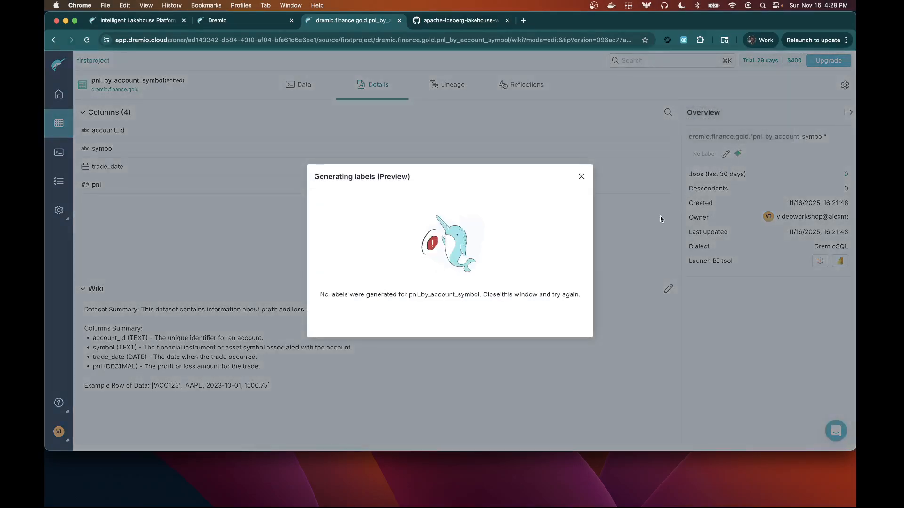
left_click(579, 178)
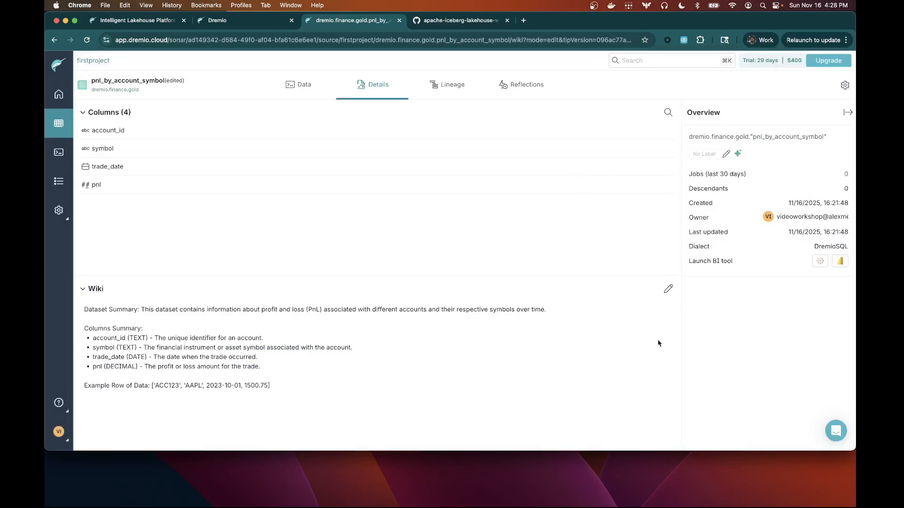
left_click(452, 93)
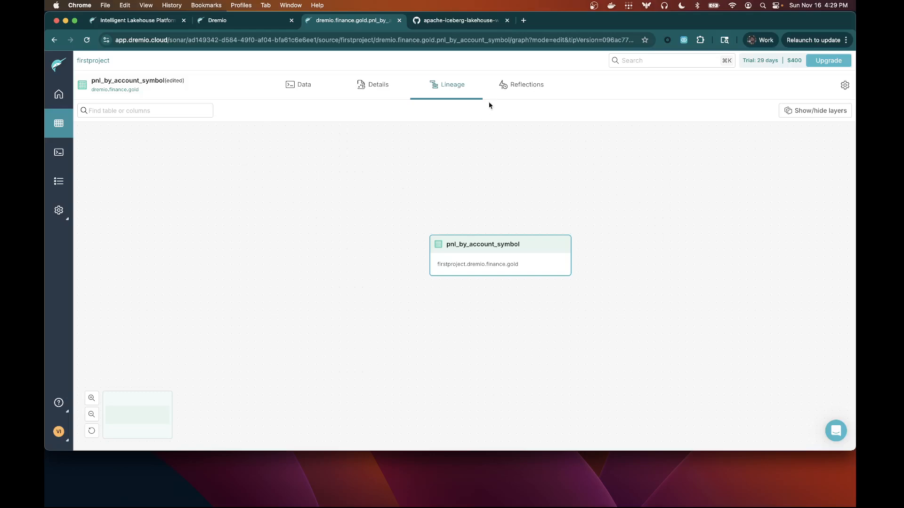
Enable raw reflections only for pnl_by_account_symbol, leaving aggregate reflections off, and save the reflection settings.
left_click(509, 89)
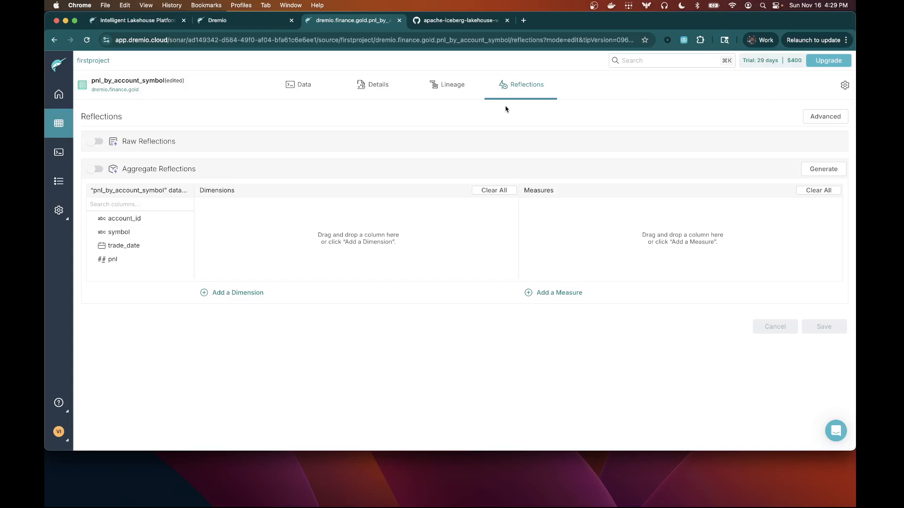
left_click(96, 142)
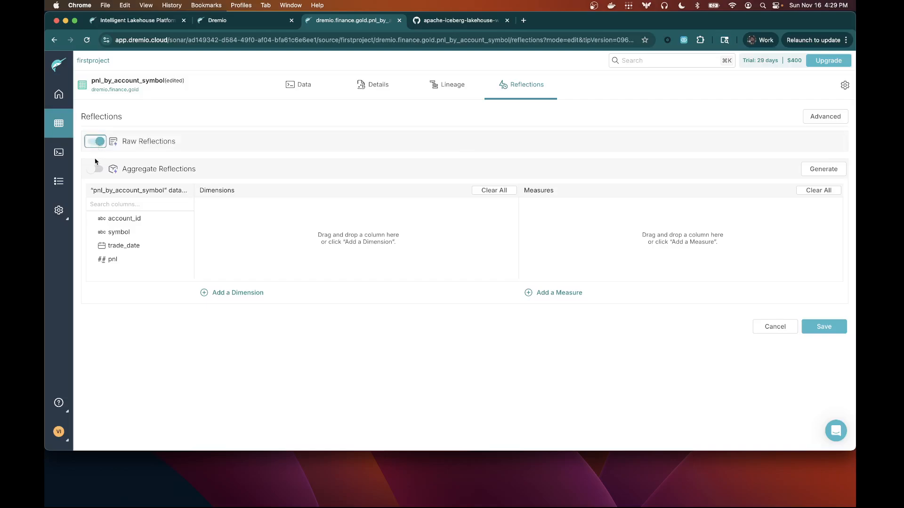
left_click(96, 142)
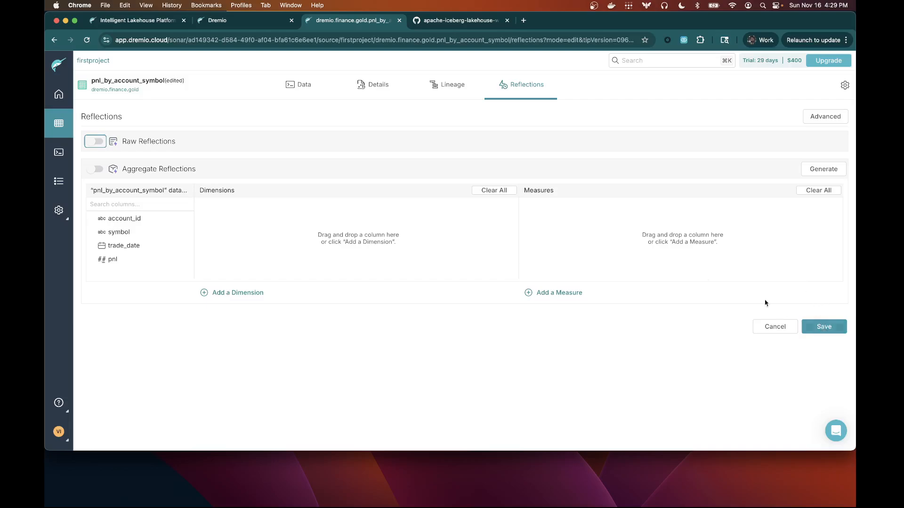
left_click(95, 172)
left_click(96, 169)
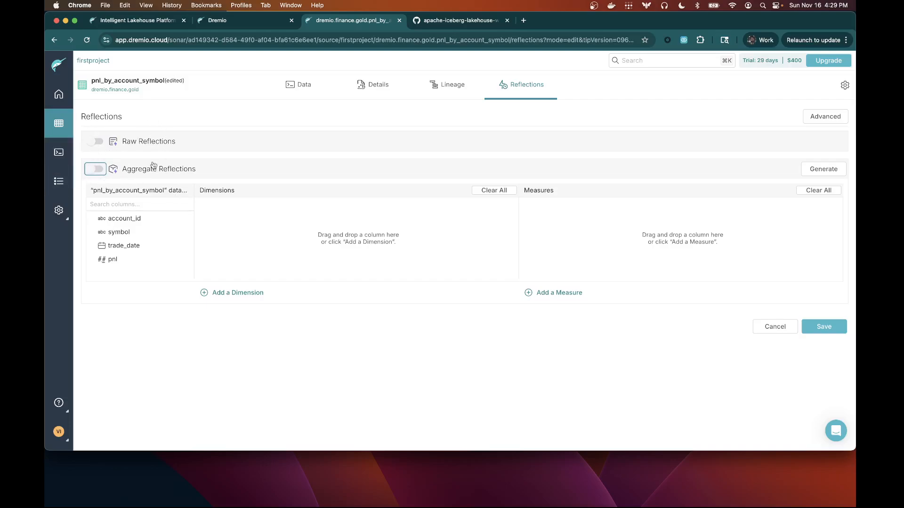
left_click(95, 141)
left_click(817, 330)
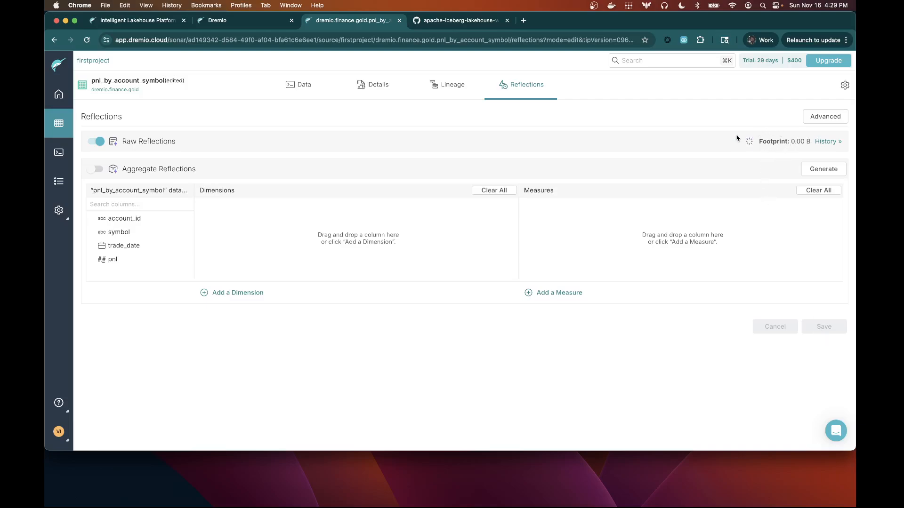
mouse_move(748, 148)
Delete the raw reflection of pnl_by_account_symbol from the reflections list in the project settings.
left_click(60, 220)
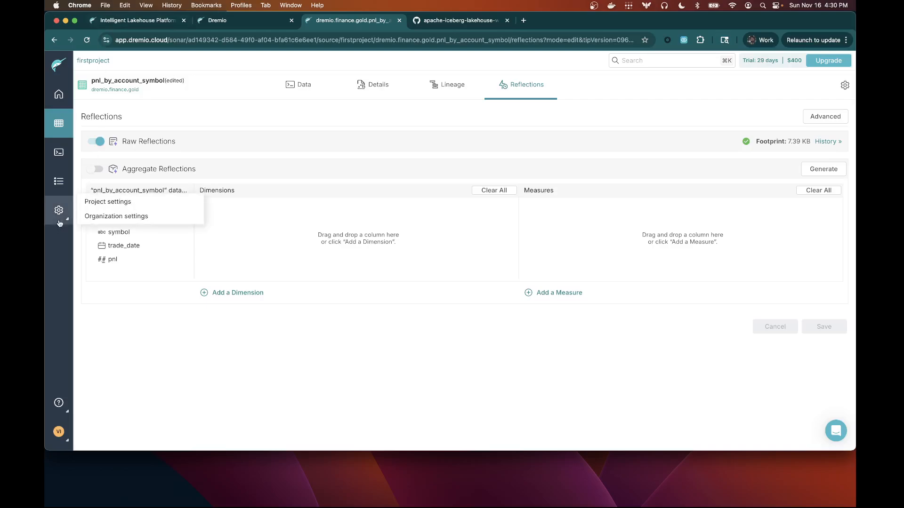
left_click(101, 206)
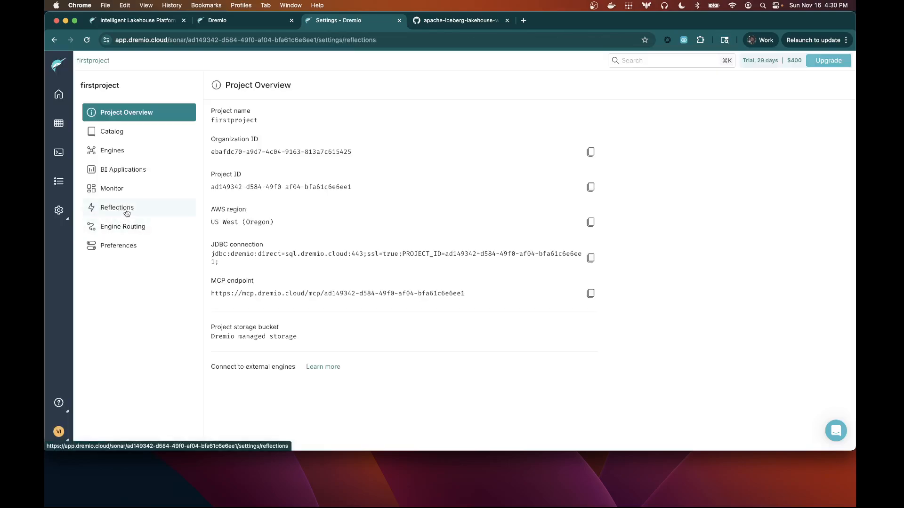
left_click(125, 213)
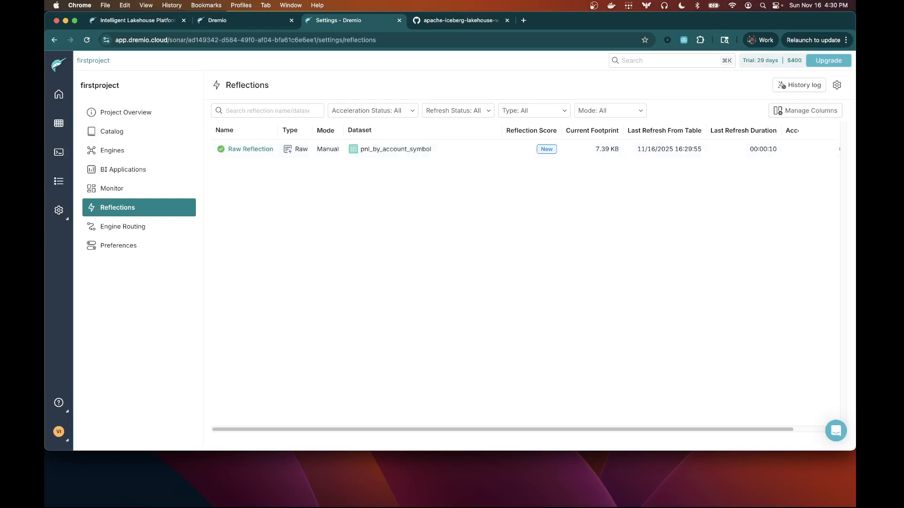
mouse_move(828, 148)
right_click(770, 430)
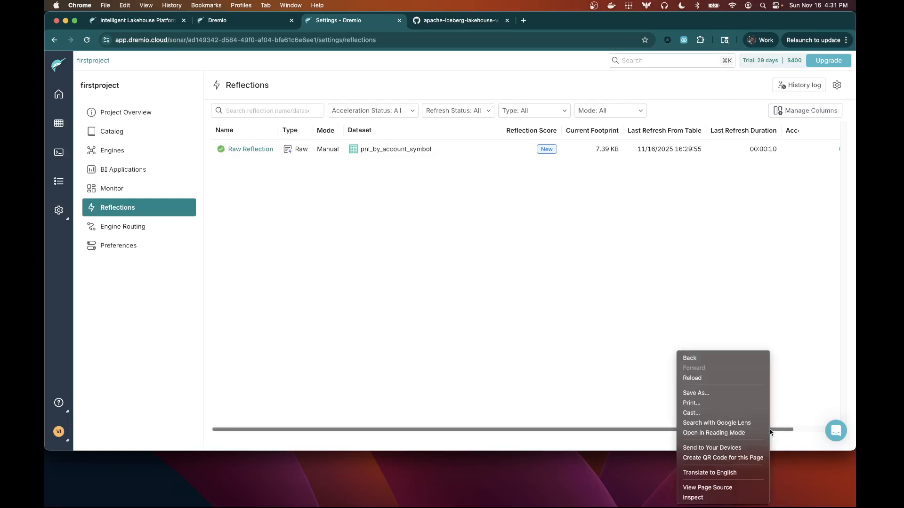
left_click(792, 430)
left_click_drag(792, 430, 816, 428)
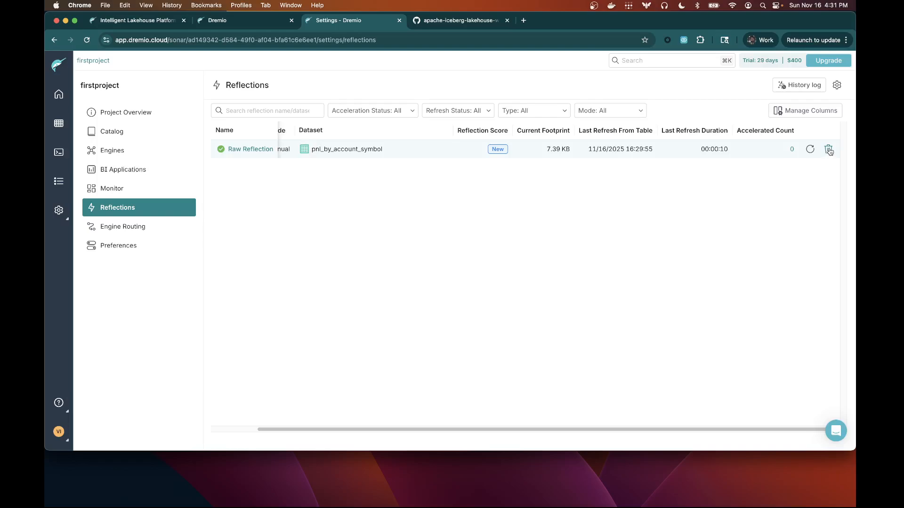
left_click(828, 150)
left_click(525, 287)
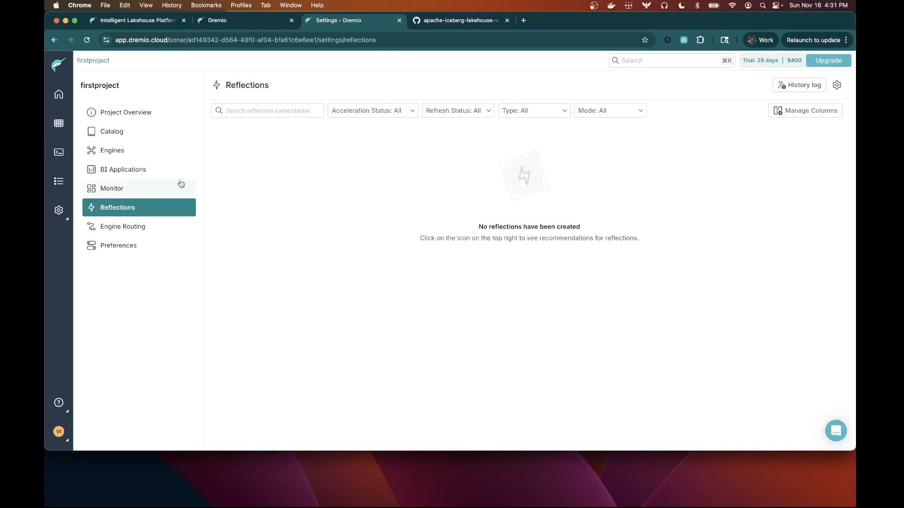
In a new SQL script, write the statement CREATE TABLE dremio.test (name VARCHAR);.
left_click(54, 134)
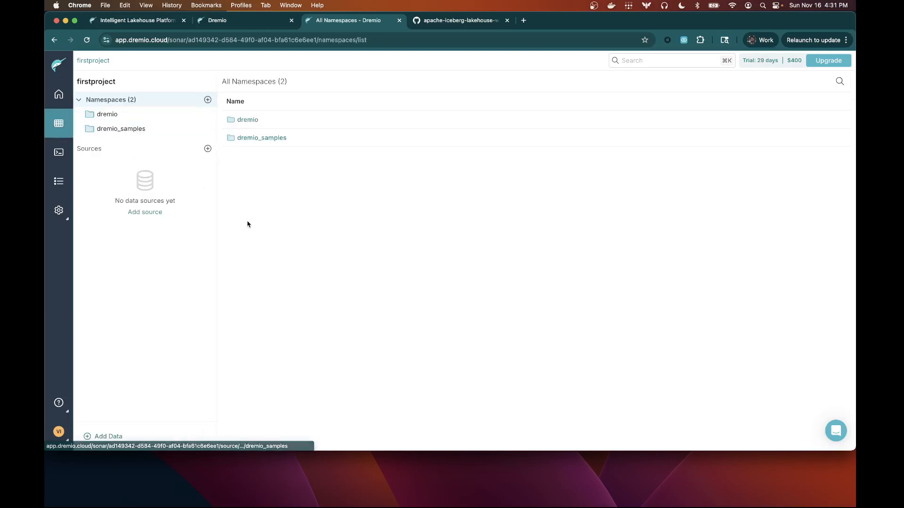
left_click(64, 160)
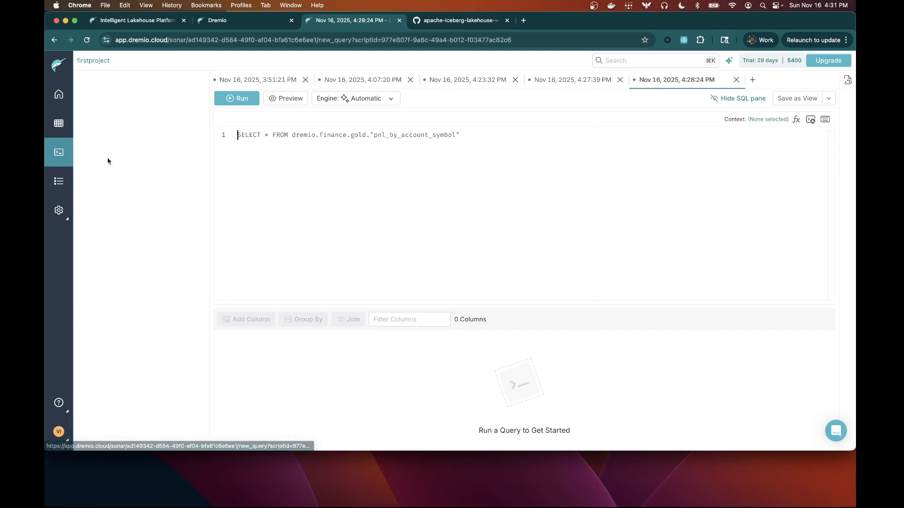
left_click(752, 80)
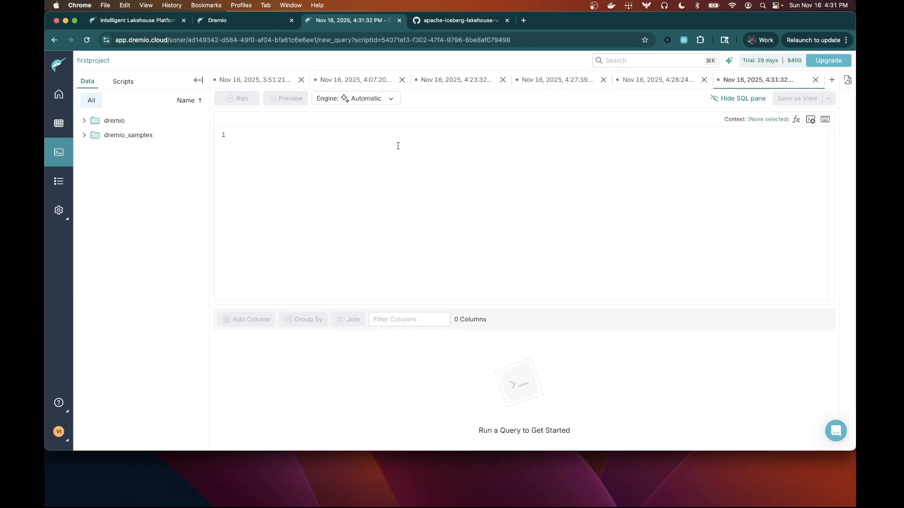
type("CREATE")
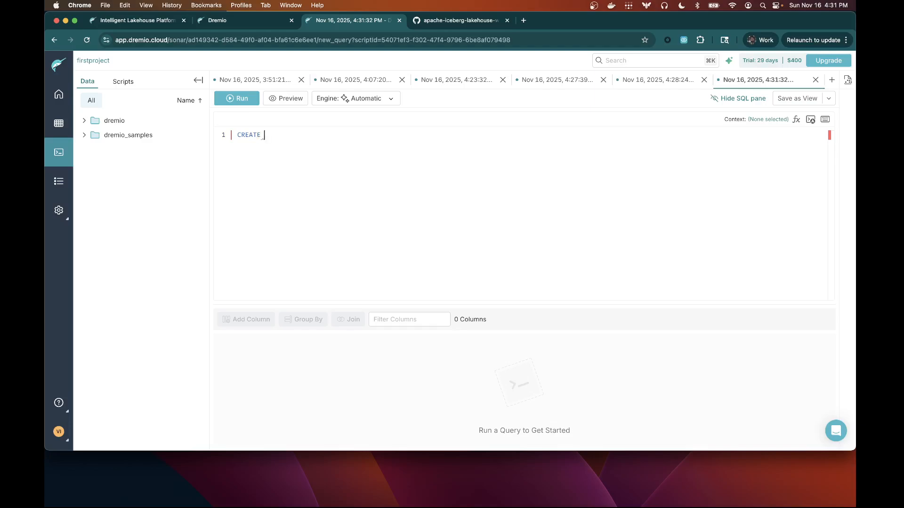
type(" TABLE")
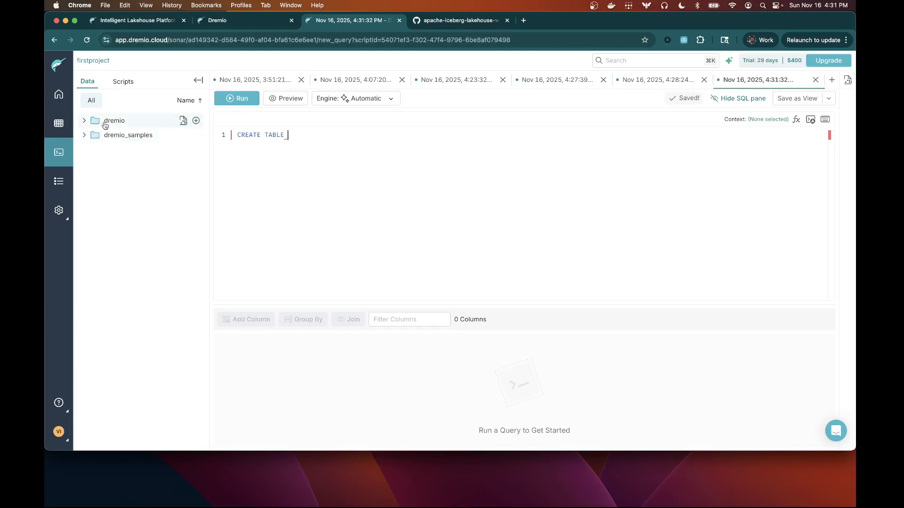
left_click_drag(104, 125, 321, 137)
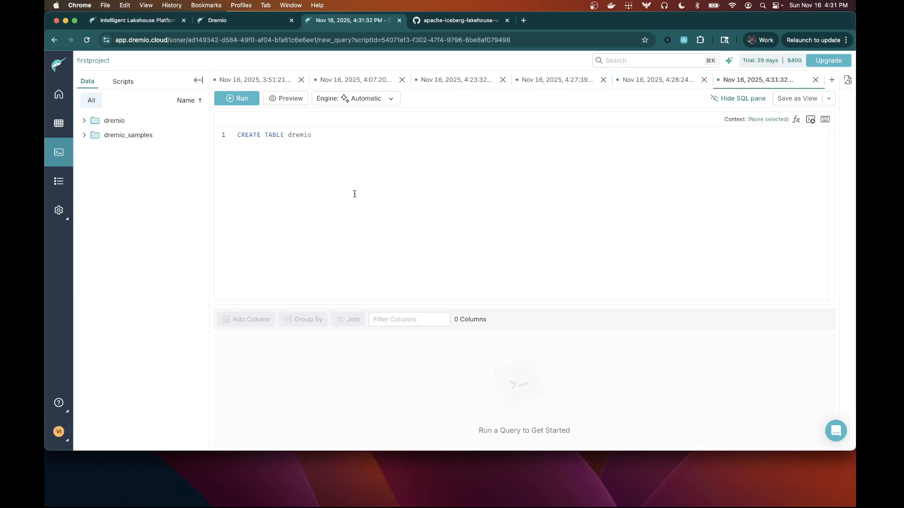
type(".test (name VARCHAR")
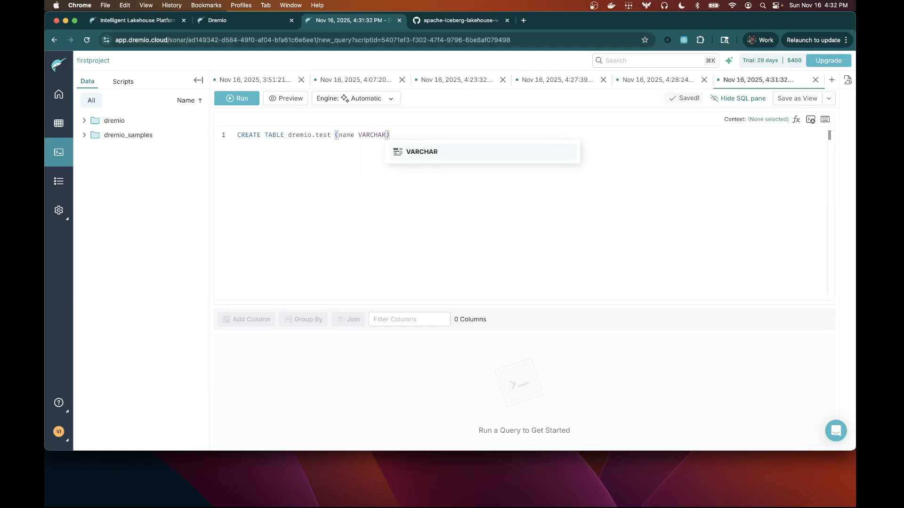
type("); ")
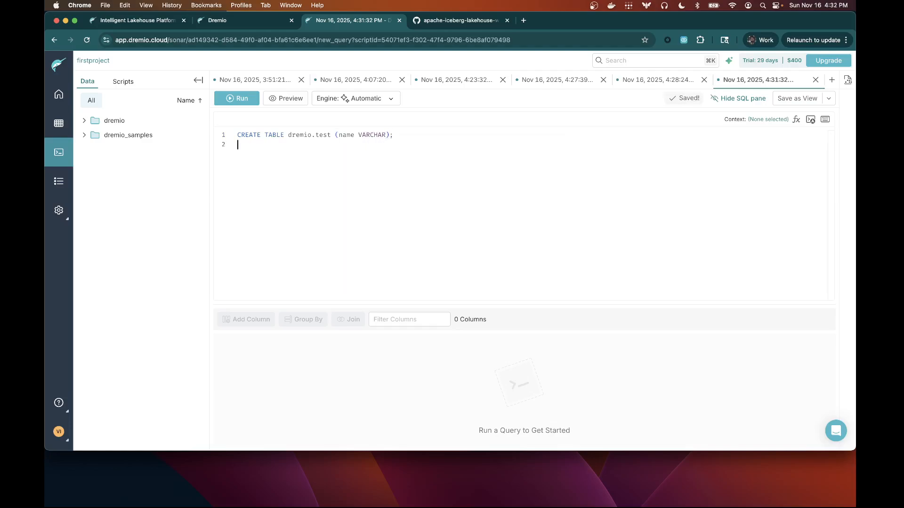
Add an INSERT INTO dremio.test VALUES statement on the second line with a person's full name as the value.
type("INSERT ")
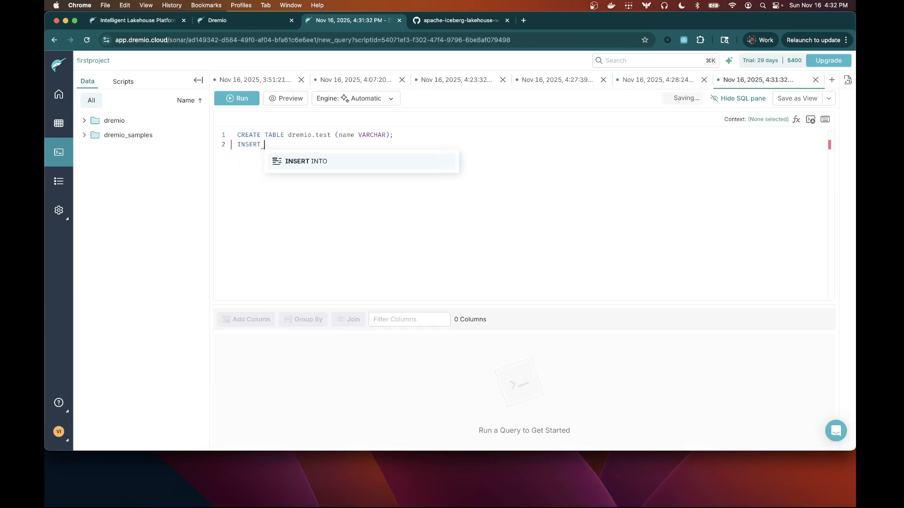
type("INTO dremio")
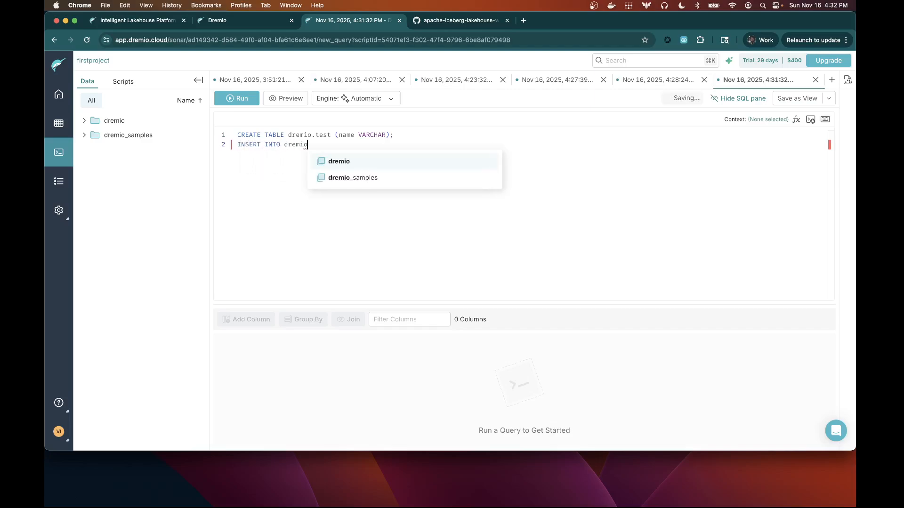
type(".tes")
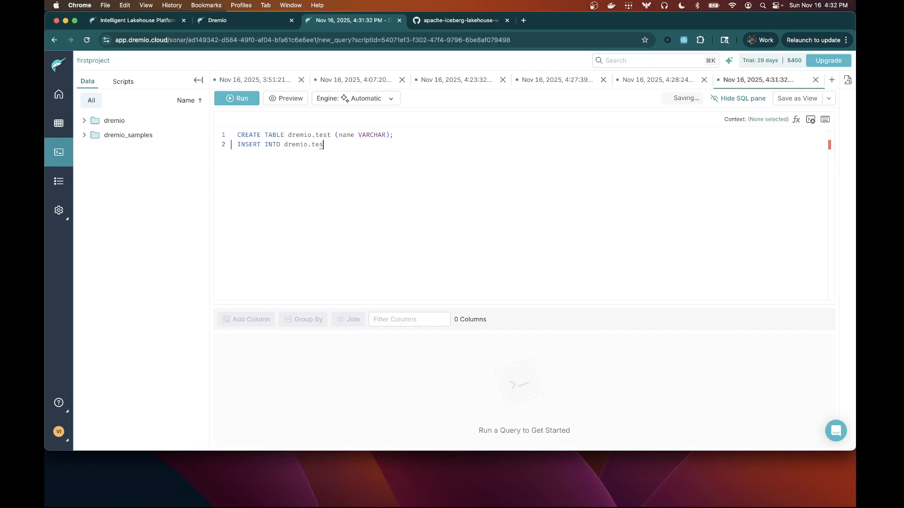
type("t VA")
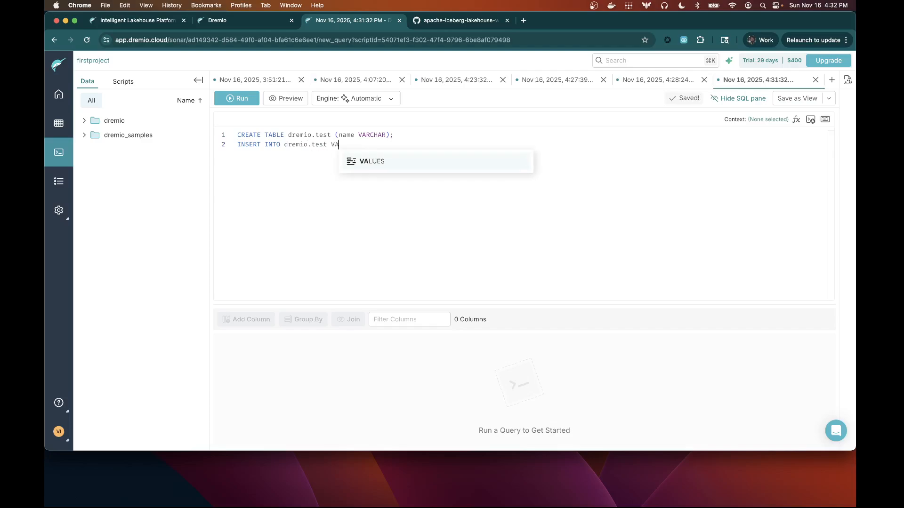
type("LUES ('Alex Merced")
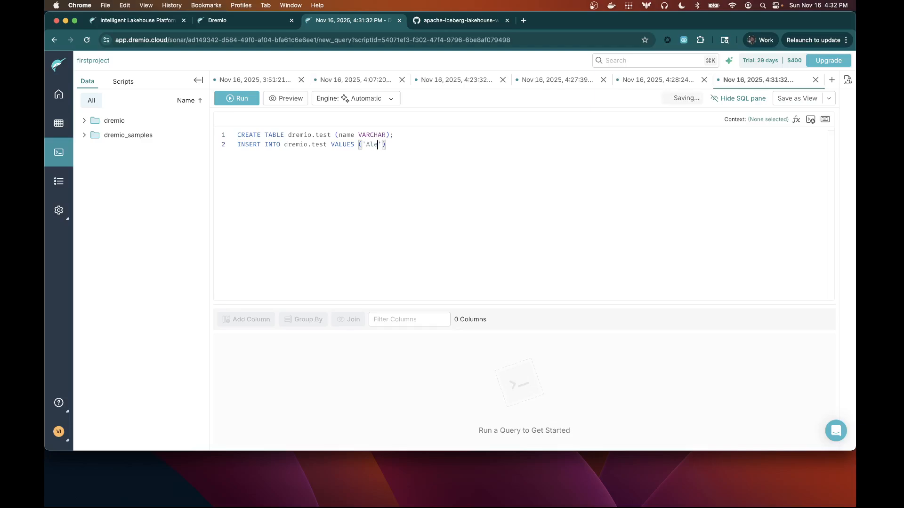
key("Right")
key("Right")
Add SELECT * FROM dremio.test; as the third statement, run the whole script and open the third query's result.
type("SELECT * ")
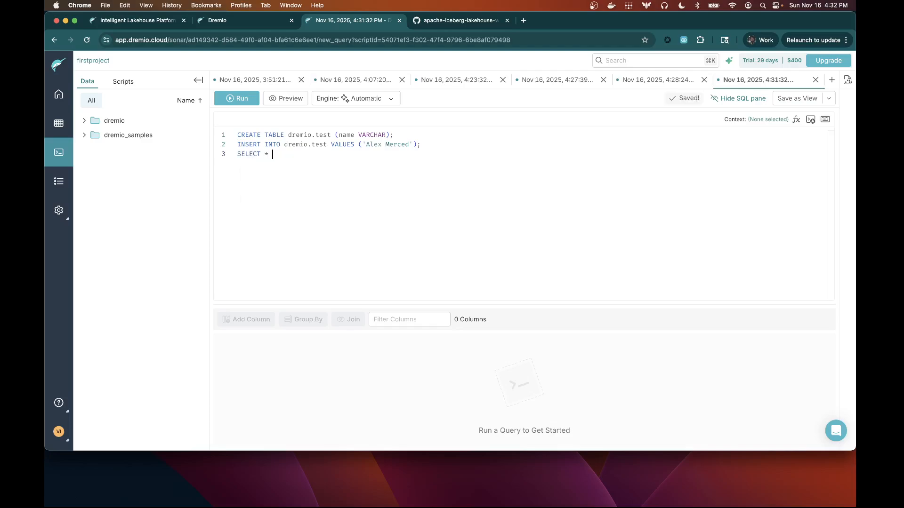
type("FROM dremio.test;")
left_click(238, 99)
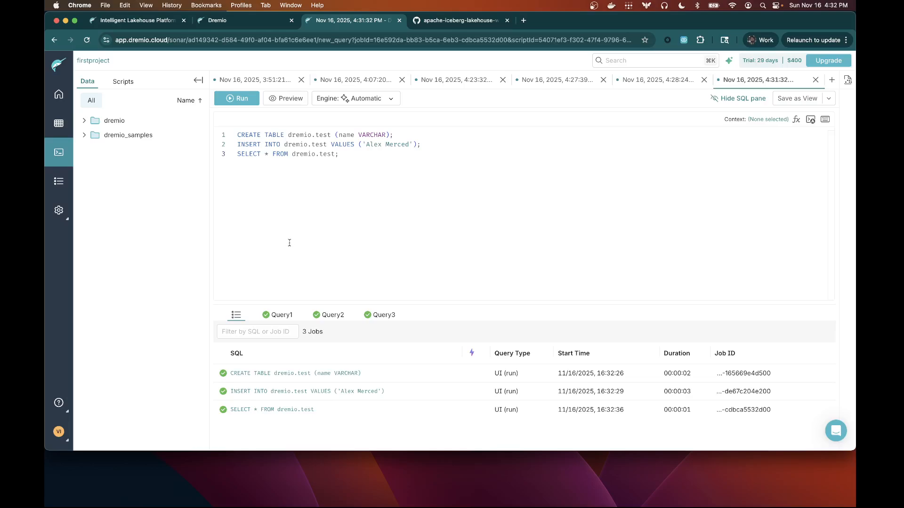
left_click(390, 316)
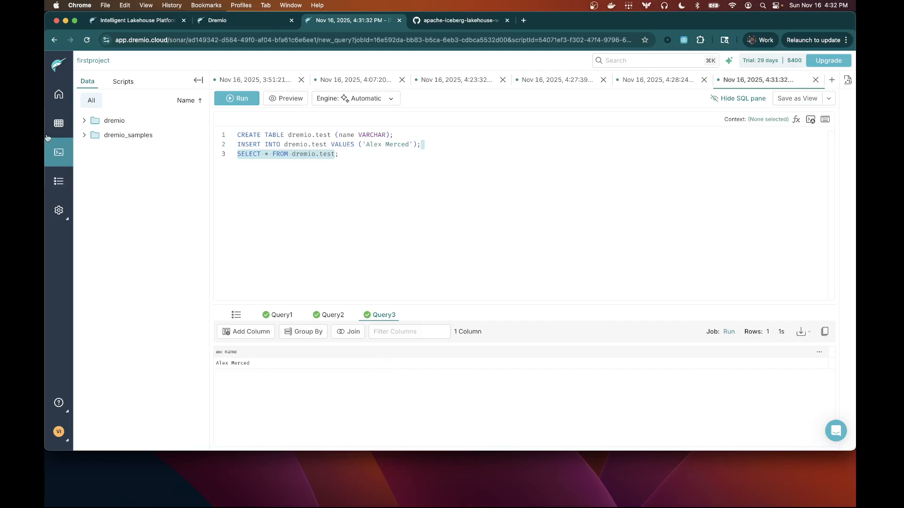
Look up the test table in the dremio namespace of the data catalog and return to the SQL script.
left_click(58, 124)
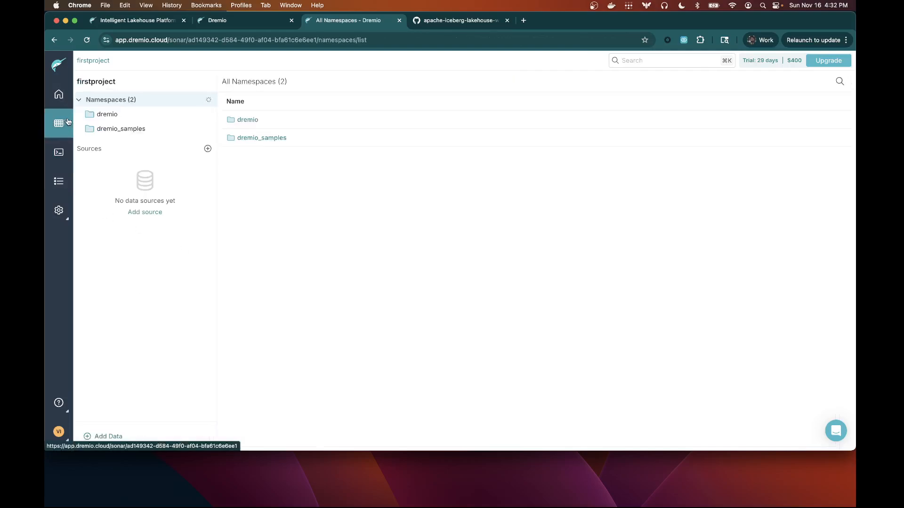
left_click(115, 118)
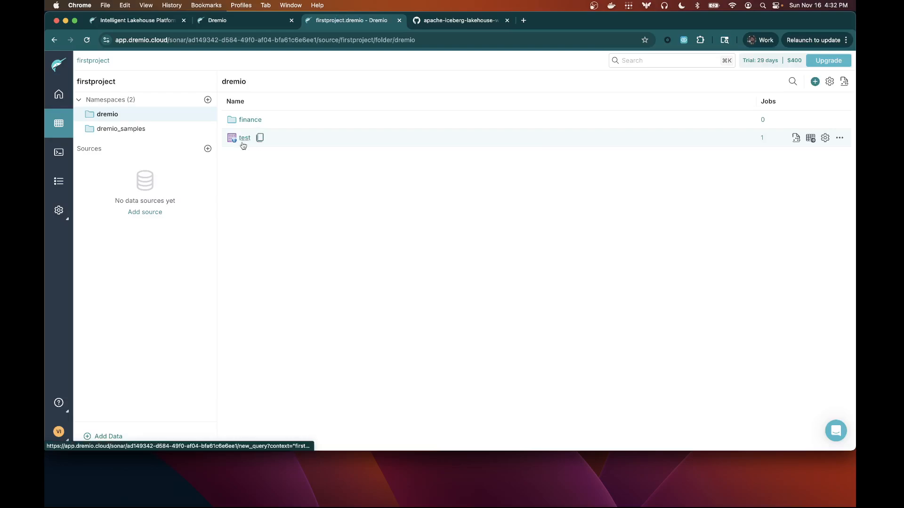
left_click(68, 153)
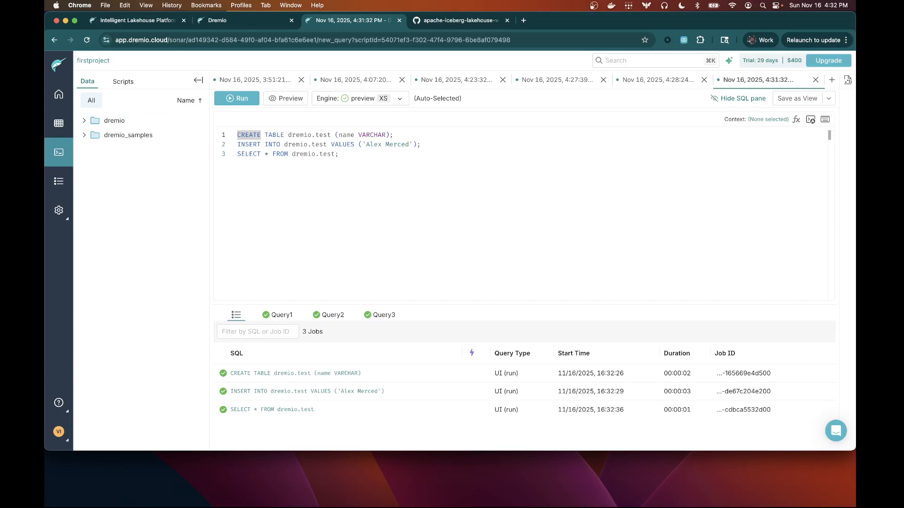
Check the saved scripts list and try to save the three-statement script as a view.
left_click(828, 98)
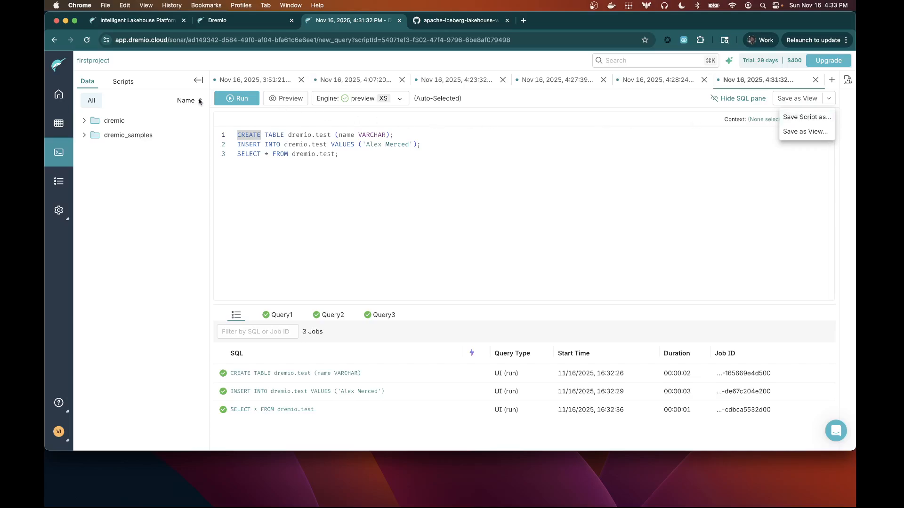
left_click(114, 84)
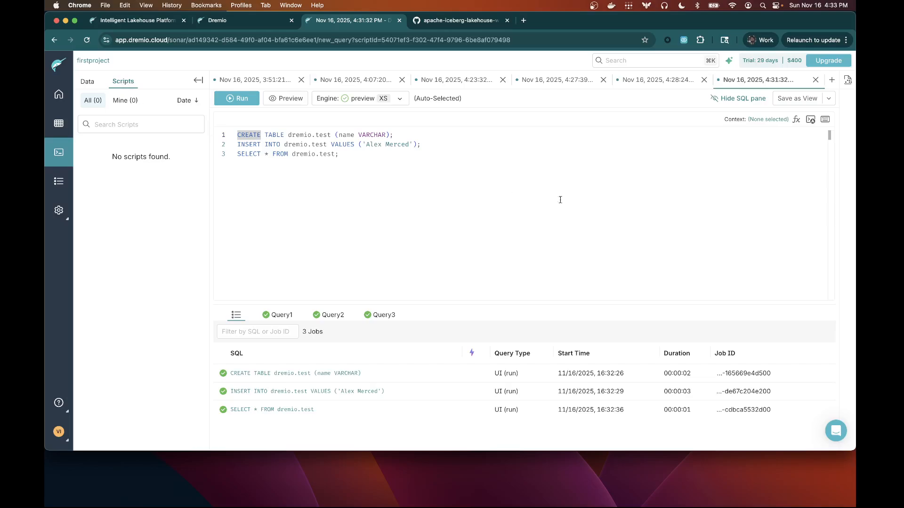
left_click(828, 99)
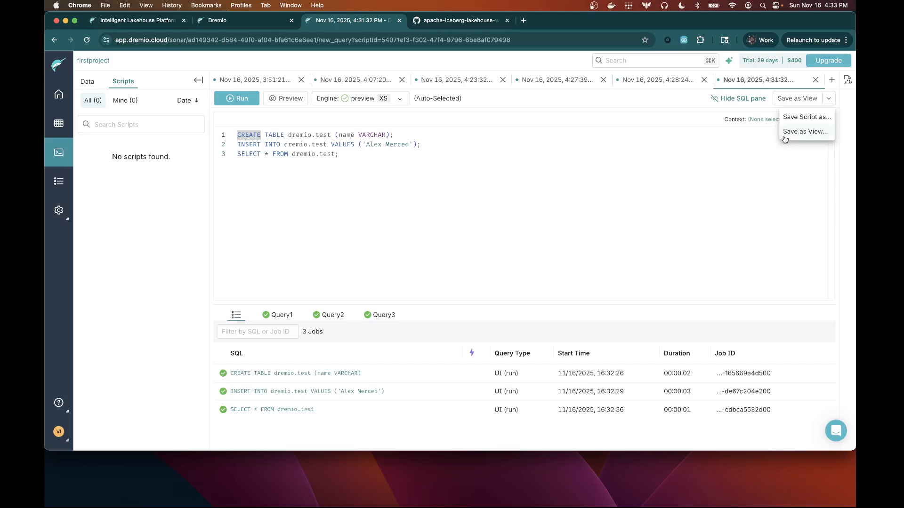
left_click(801, 131)
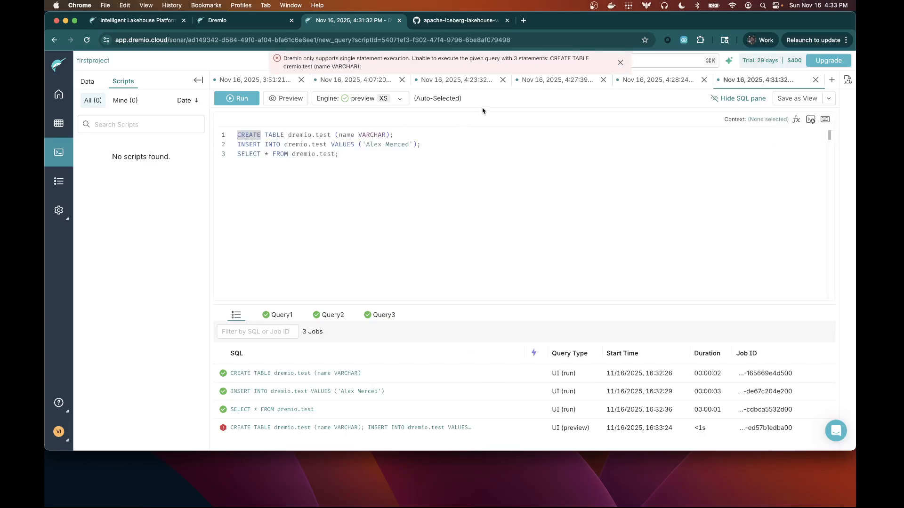
left_click(620, 62)
Remove the CREATE and INSERT statements, change the remaining query to SELECT * FROM dremio.test LIMIT 1; and run it.
left_click_drag(470, 144, 166, 128)
key("BackSpace")
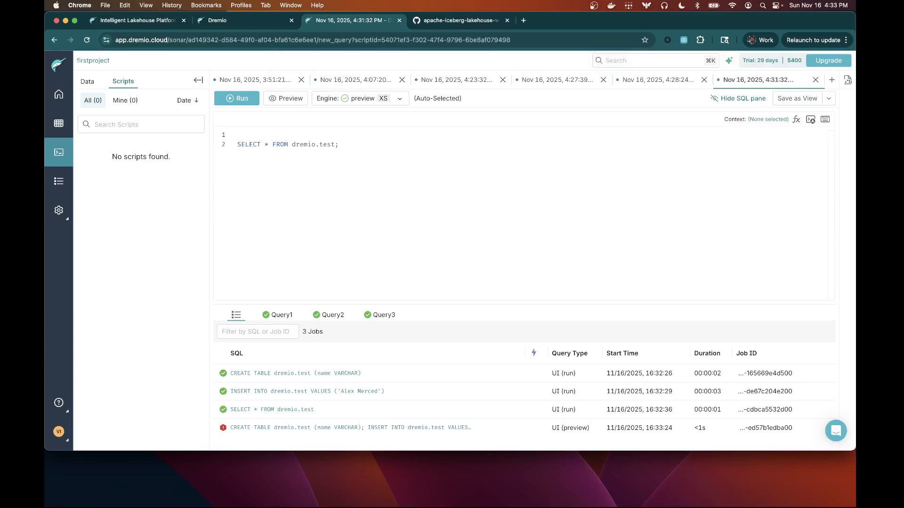
key("BackSpace")
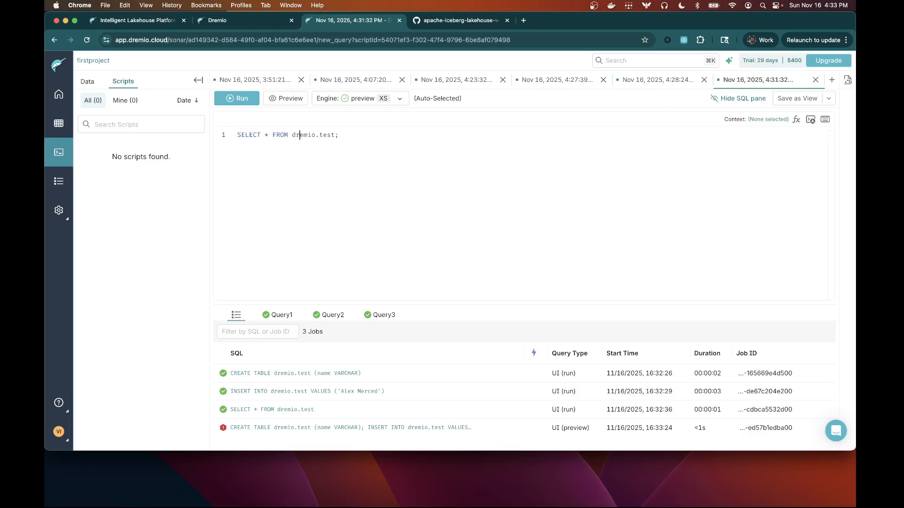
double_click(322, 135)
type("LIMIT 1")
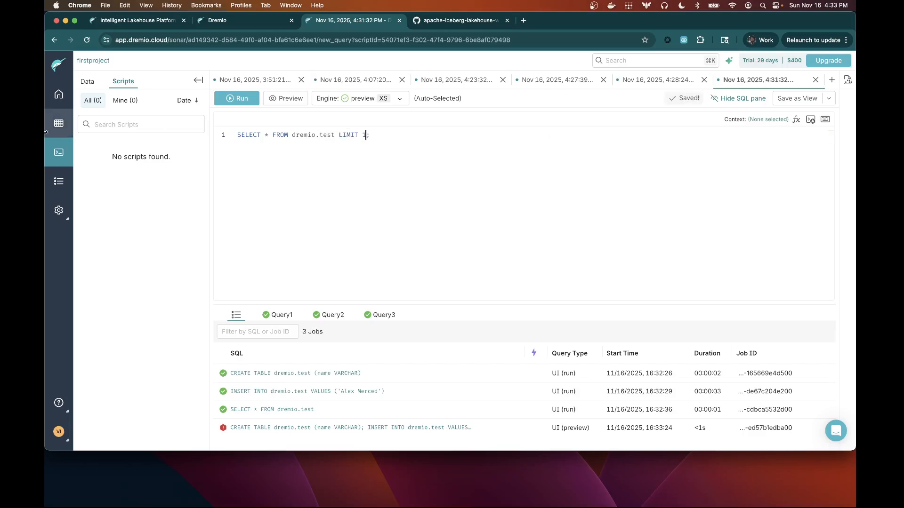
key("super+Return")
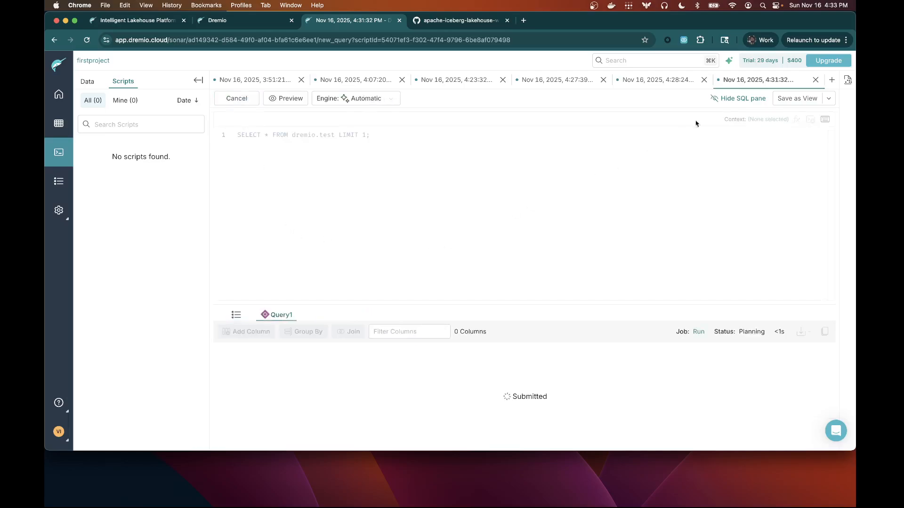
Examine the save-as-view options for the query, expanding the dremio folder as a location, without saving a view.
left_click(799, 99)
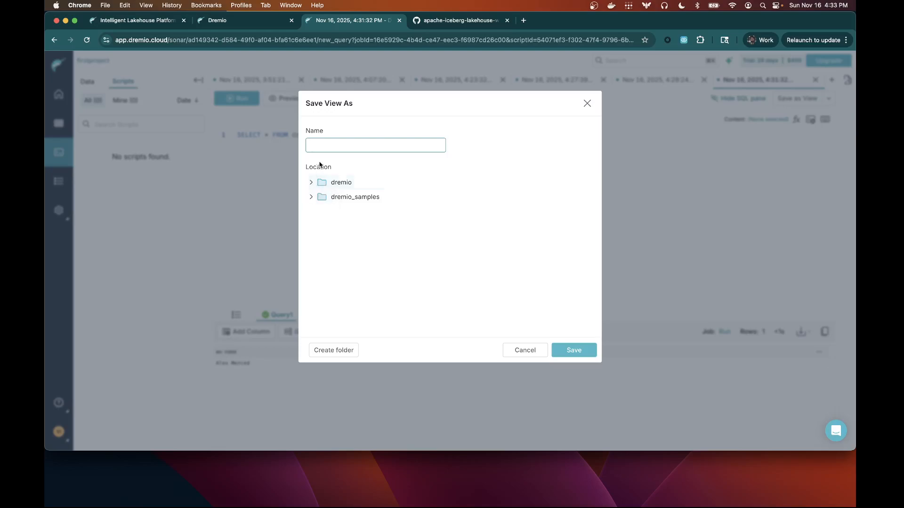
left_click(311, 182)
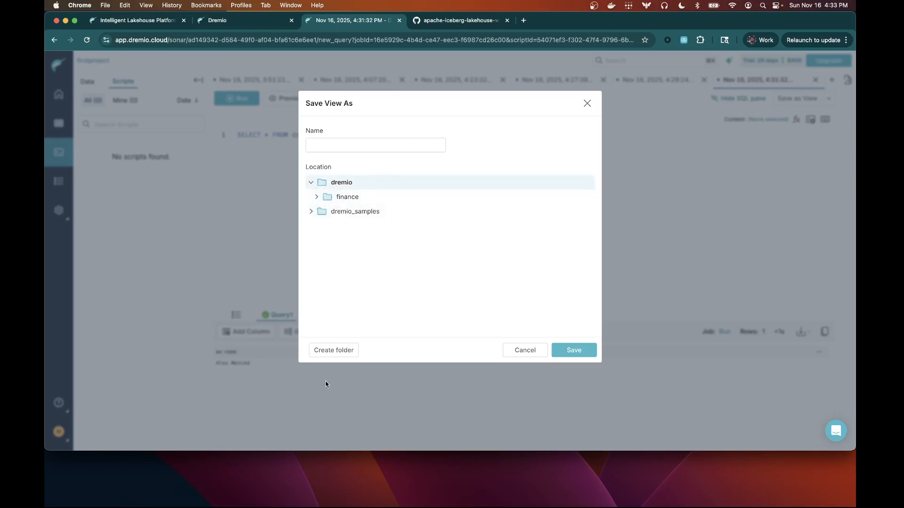
left_click(536, 351)
left_click(518, 299)
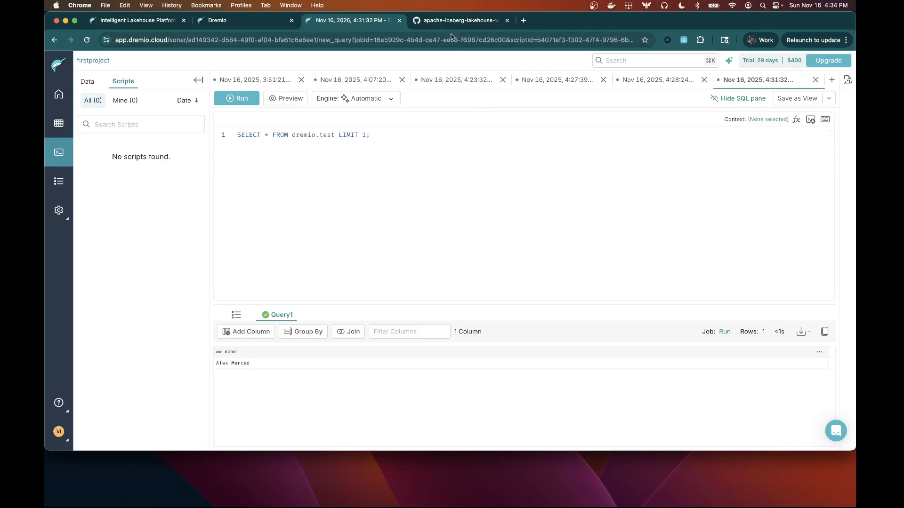
Switch to finance_example.sql on GitHub, examine the CREATE OR REPLACE VIEW statement for pnl_by_account_symbol, and return to Dremio.
key("ctrl+Tab")
left_click(437, 188)
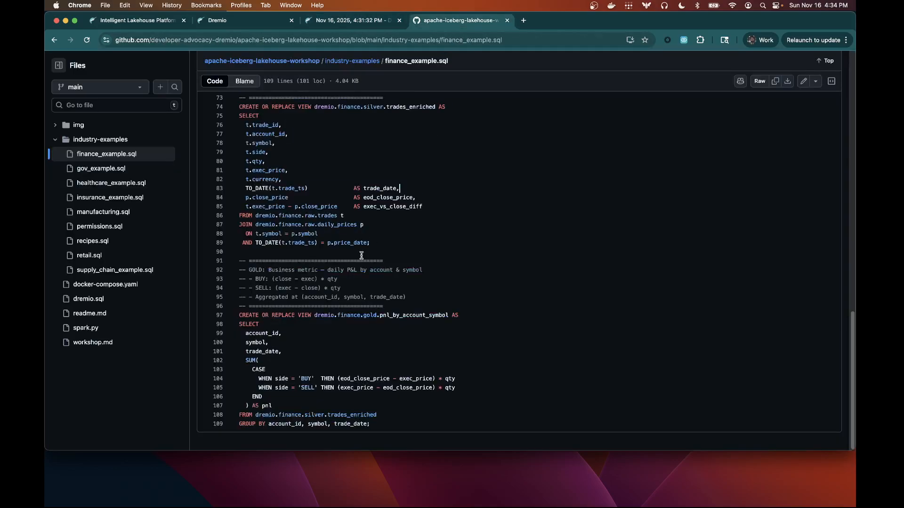
left_click_drag(238, 314, 312, 349)
left_click(353, 27)
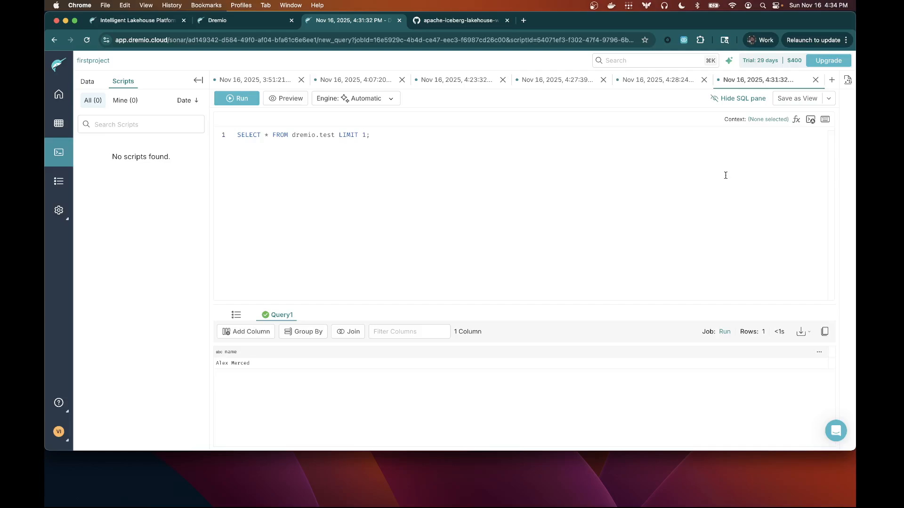
Show the SQL functions reference beside the editor and set the query context to the dremio namespace.
left_click(797, 121)
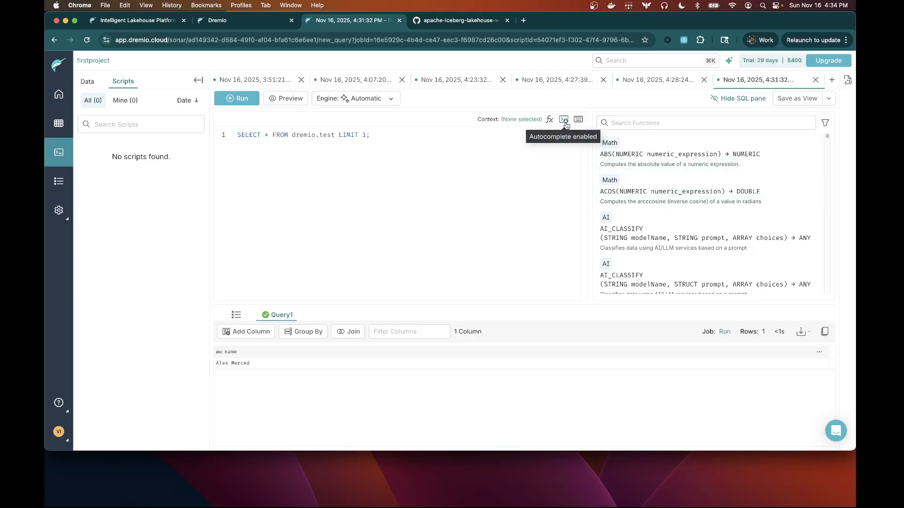
mouse_move(577, 123)
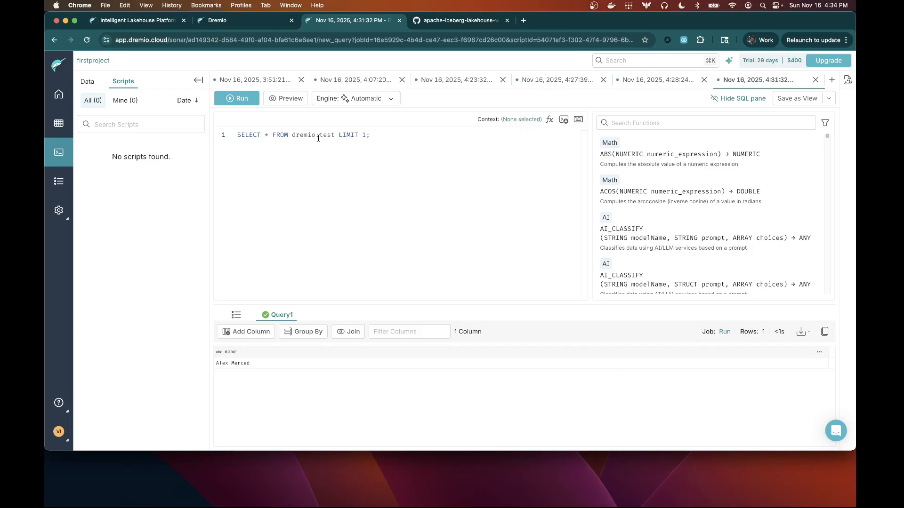
left_click_drag(319, 136, 289, 138)
left_click(511, 120)
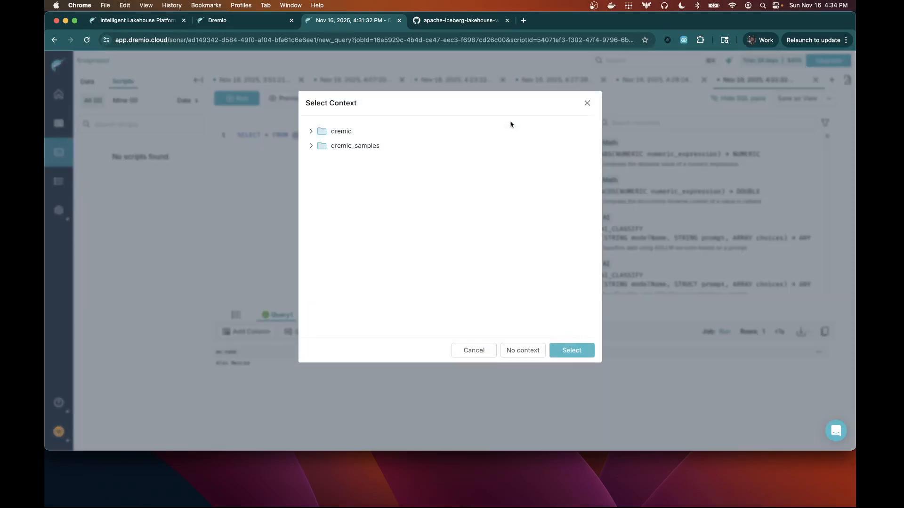
left_click(322, 132)
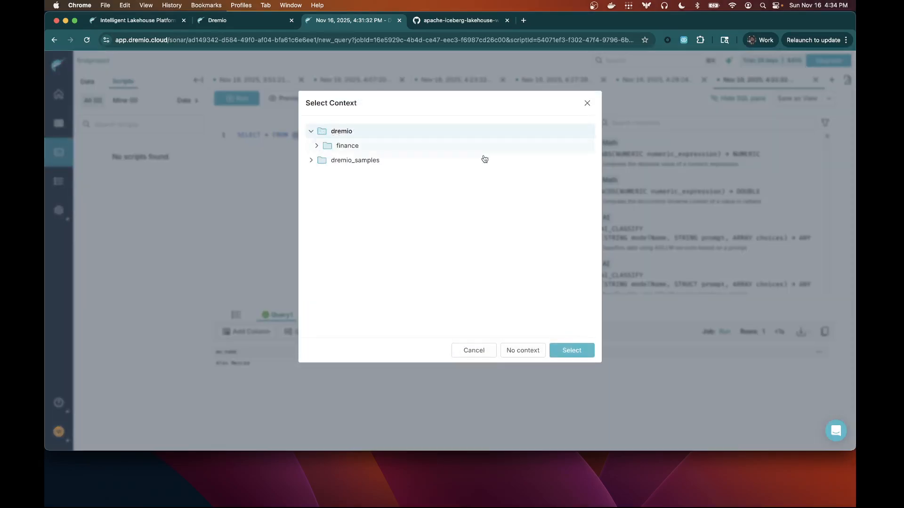
left_click(572, 351)
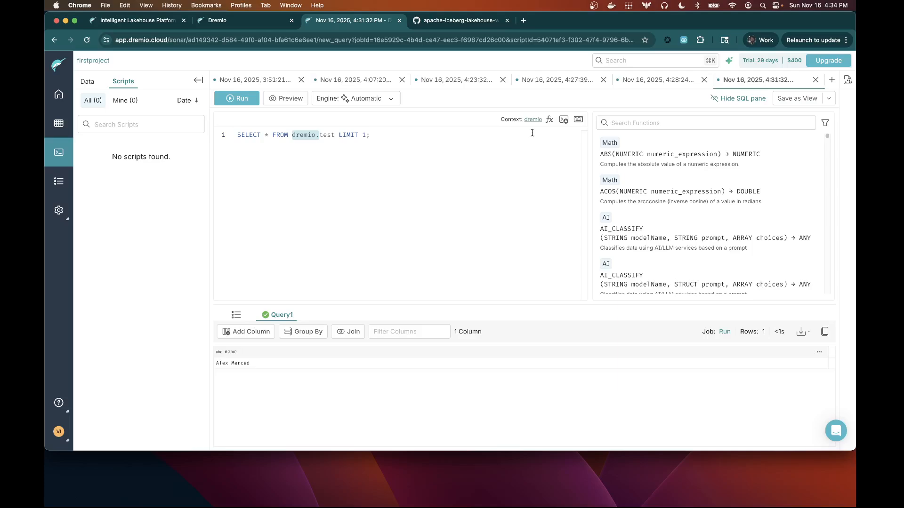
Remove the dremio. prefix from the table name so the query reads SELECT * FROM test LIMIT 1; and run it.
left_click(347, 179)
left_click_drag(320, 135, 292, 138)
key("BackSpace")
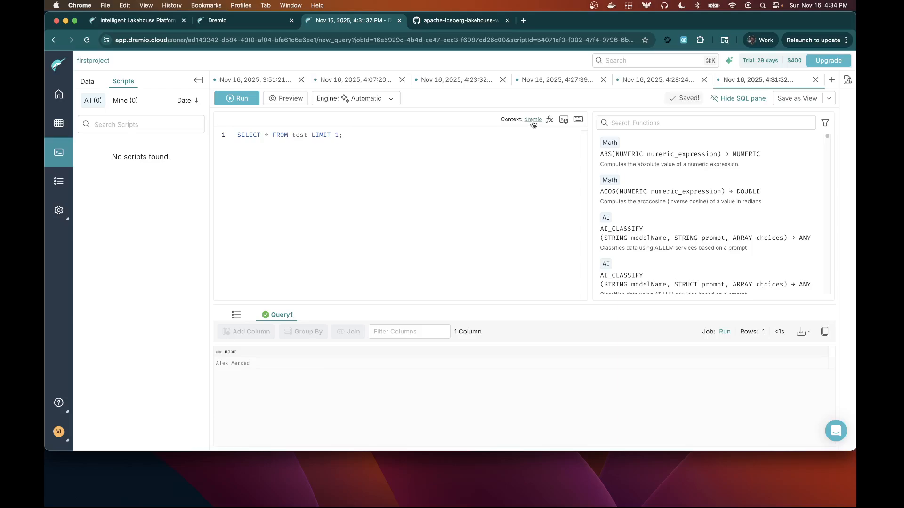
left_click(245, 101)
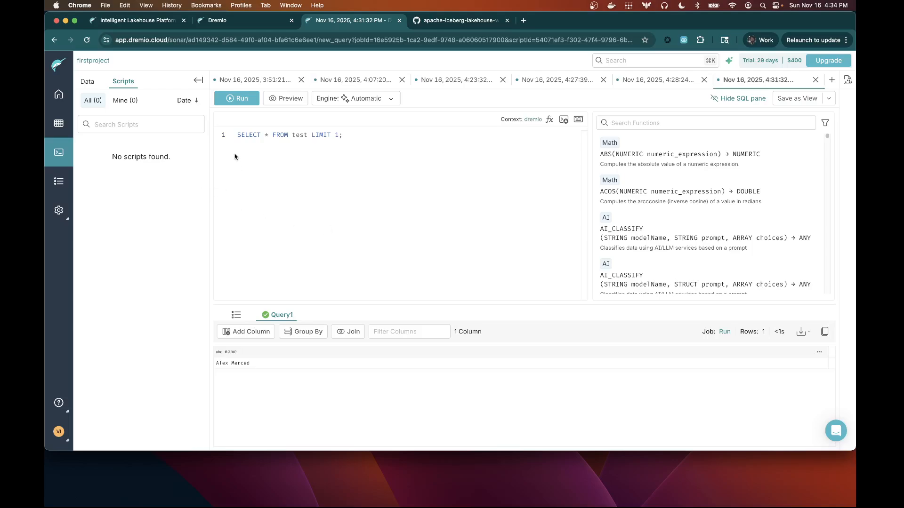
Expand dremio, finance and gold in the data tree and insert the full path of pnl_by_account_symbol after the query.
left_click_drag(420, 139, 235, 135)
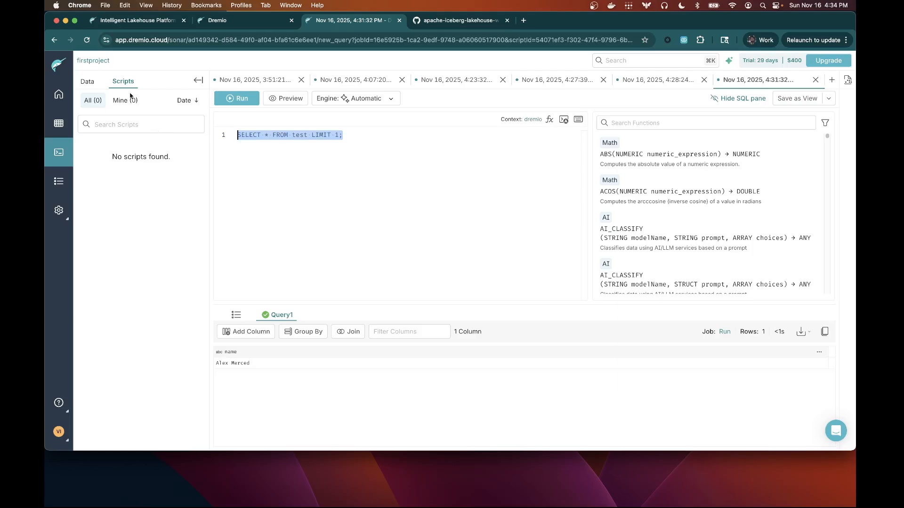
left_click(87, 81)
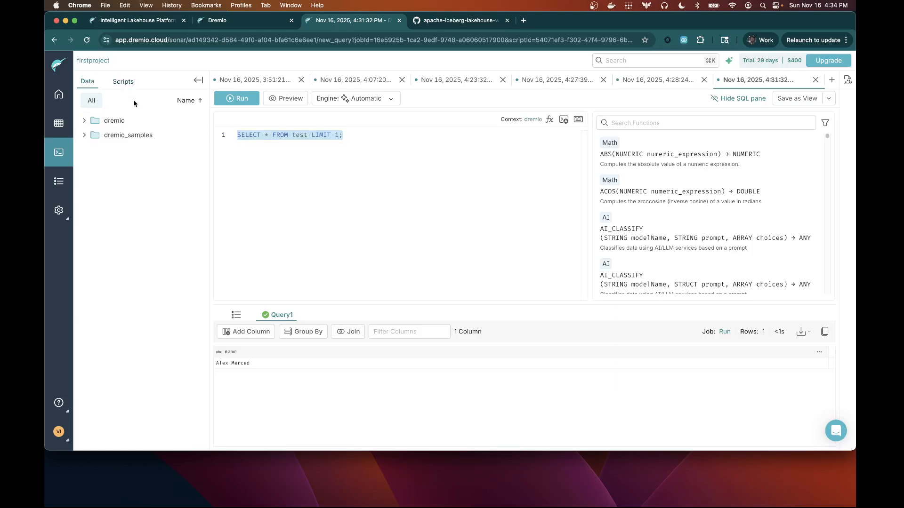
left_click(115, 124)
left_click(115, 136)
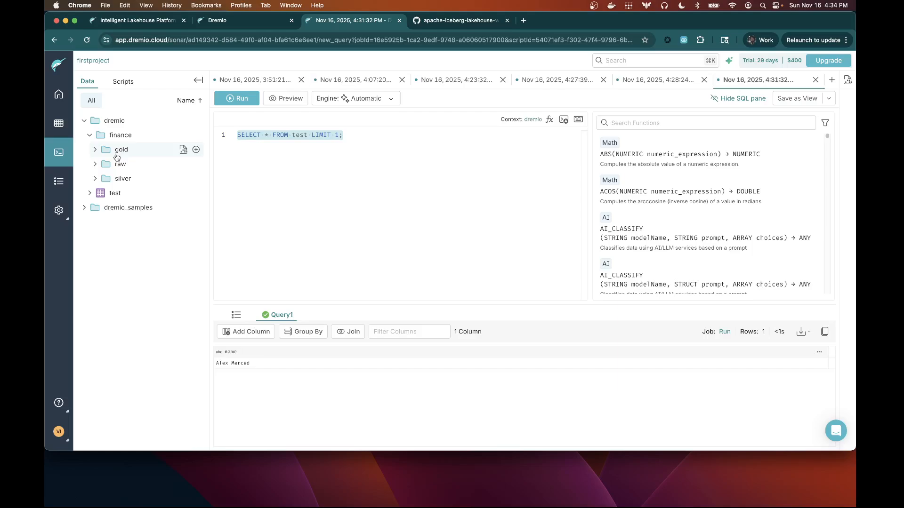
left_click(118, 150)
left_click_drag(136, 167, 509, 134)
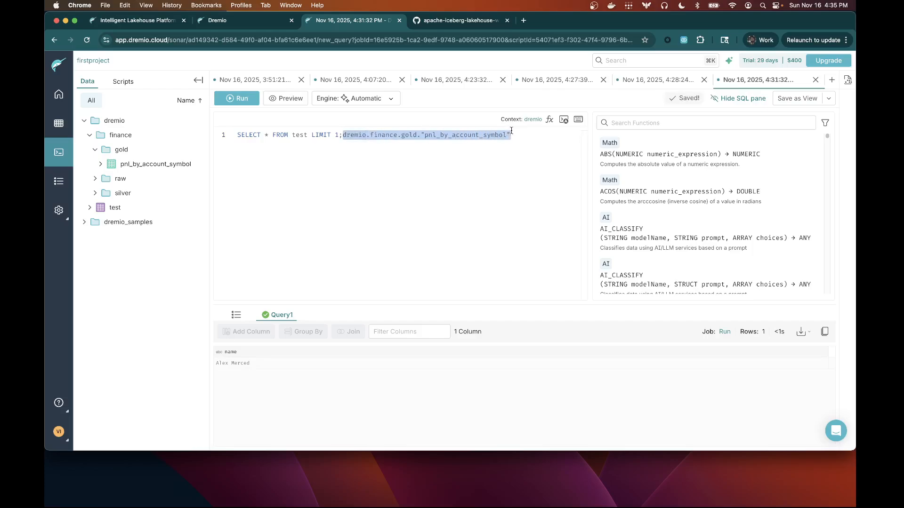